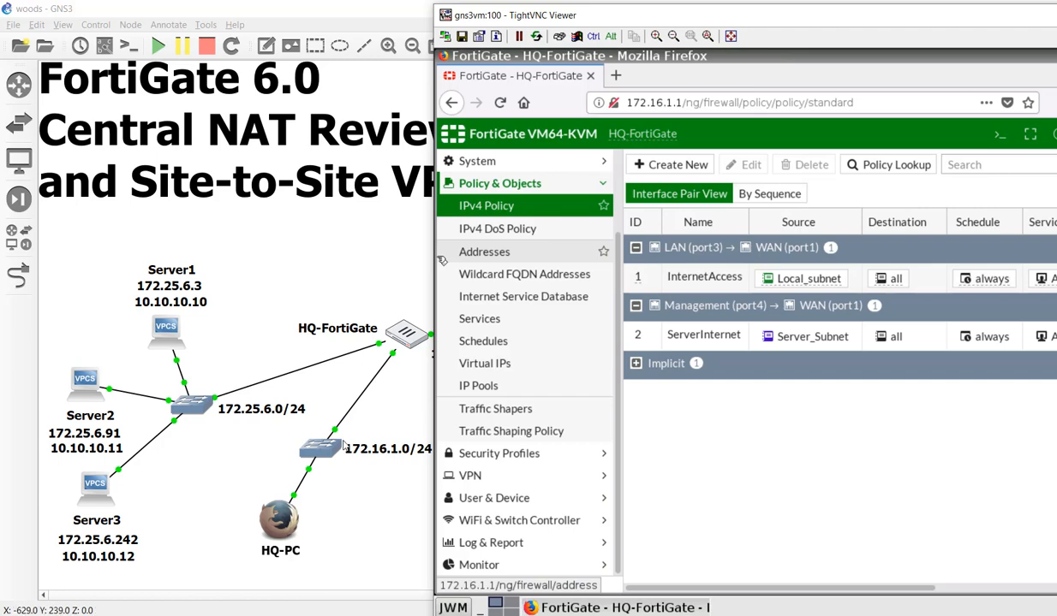
Review the InternetAccess policy's NAT settings against the network topology, then return to the IPv4 policy list
{"action": "double_click", "coordinate": [707, 279]}
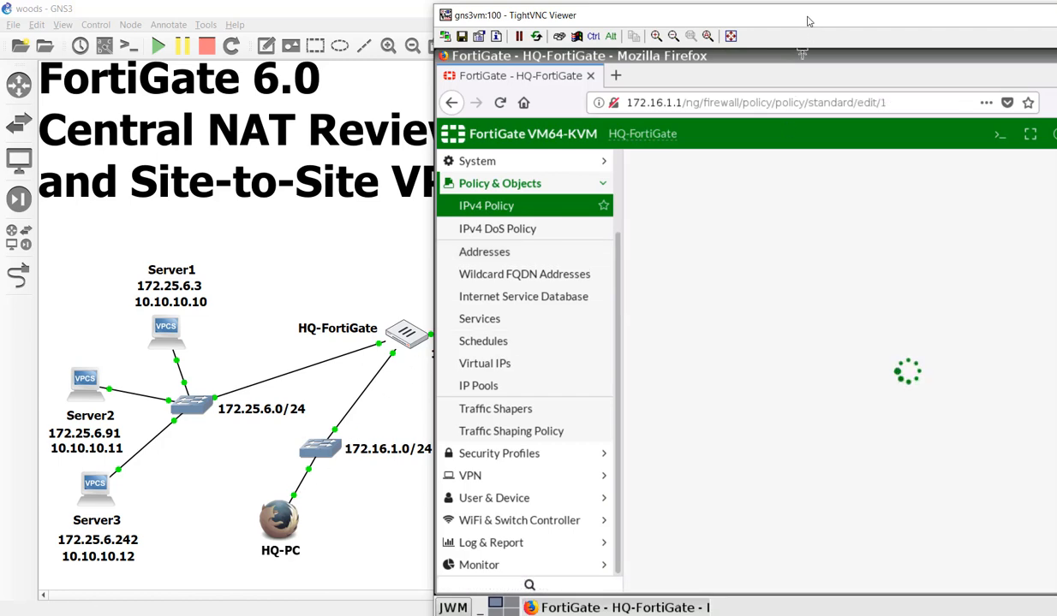
{"action": "left_click_drag", "start_coordinate": [780, 17], "coordinate": [477, 15]}
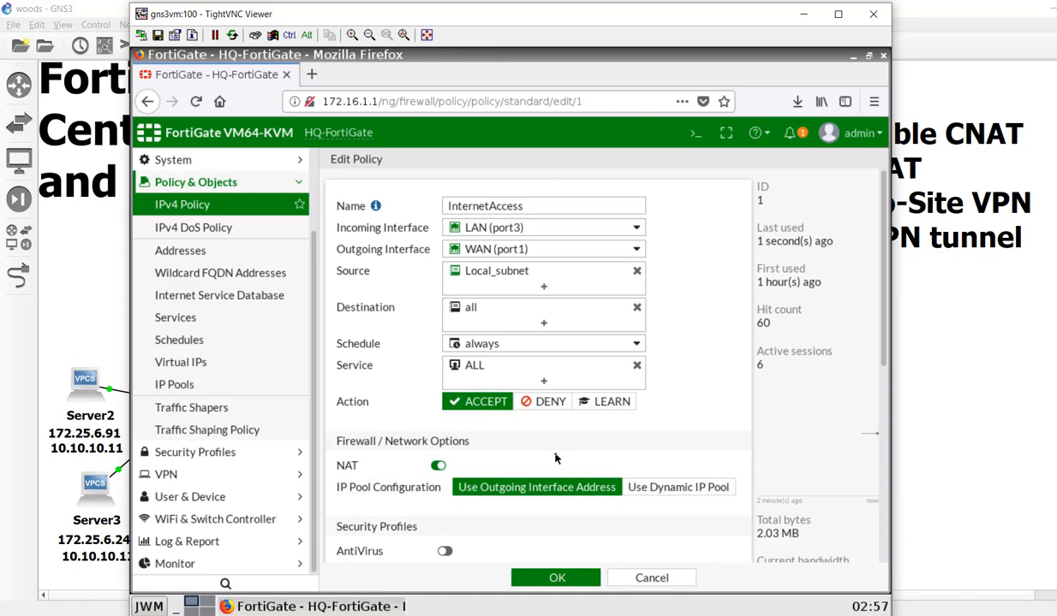
{"action": "scroll", "coordinate": [554, 460], "scroll_direction": "down", "scroll_amount": 1}
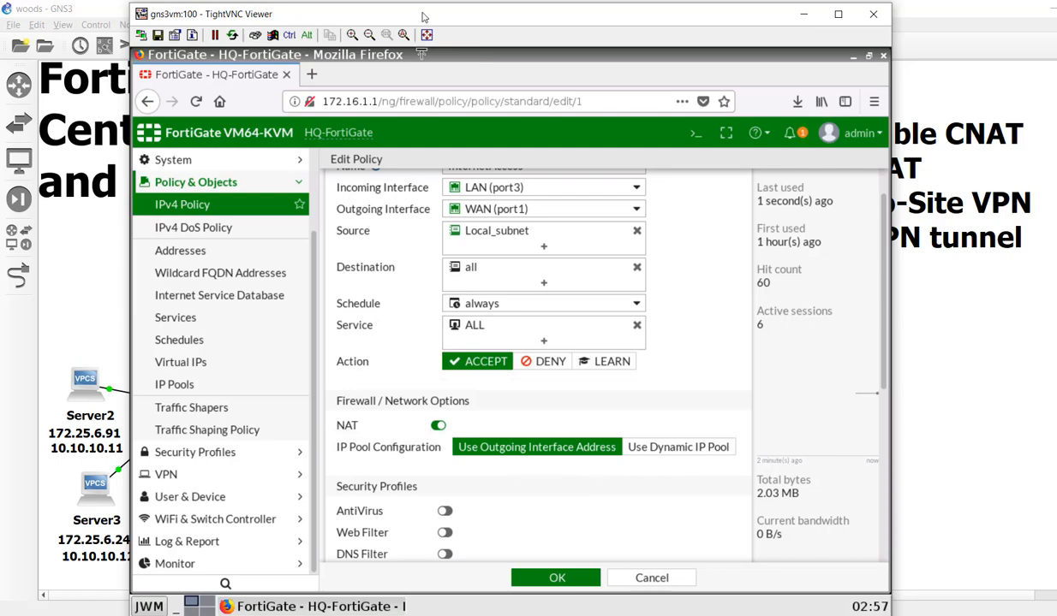
{"action": "left_click_drag", "start_coordinate": [423, 21], "coordinate": [812, 93]}
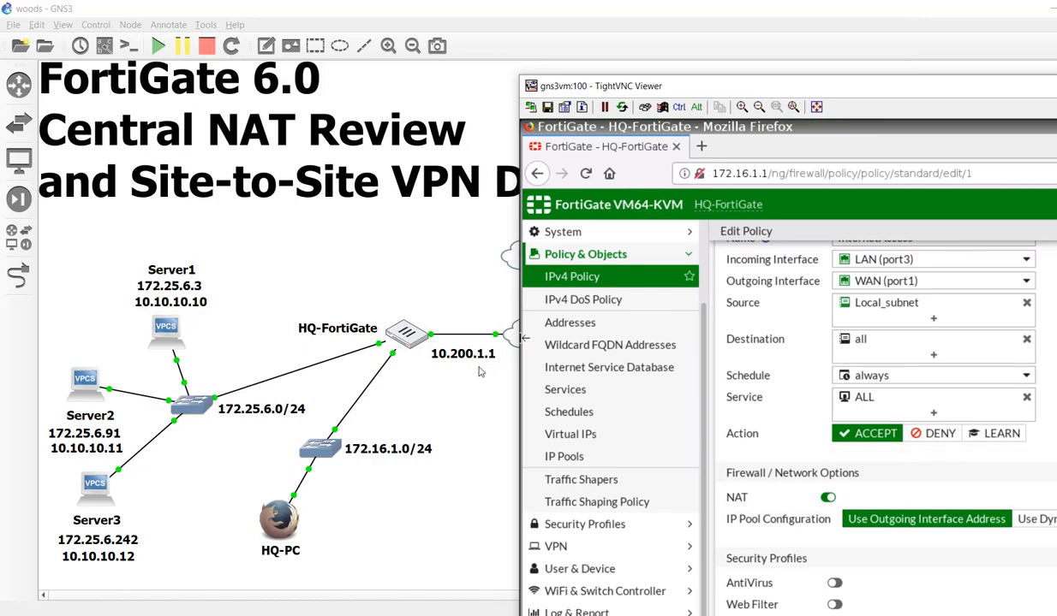
{"action": "left_click_drag", "start_coordinate": [866, 87], "coordinate": [803, 396]}
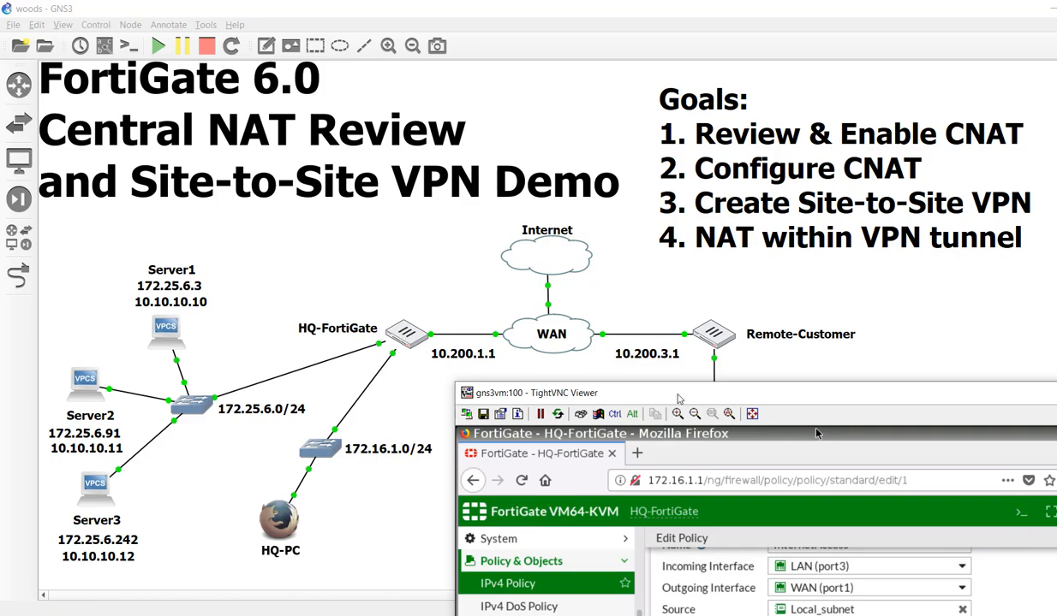
{"action": "left_click_drag", "start_coordinate": [678, 399], "coordinate": [469, 21]}
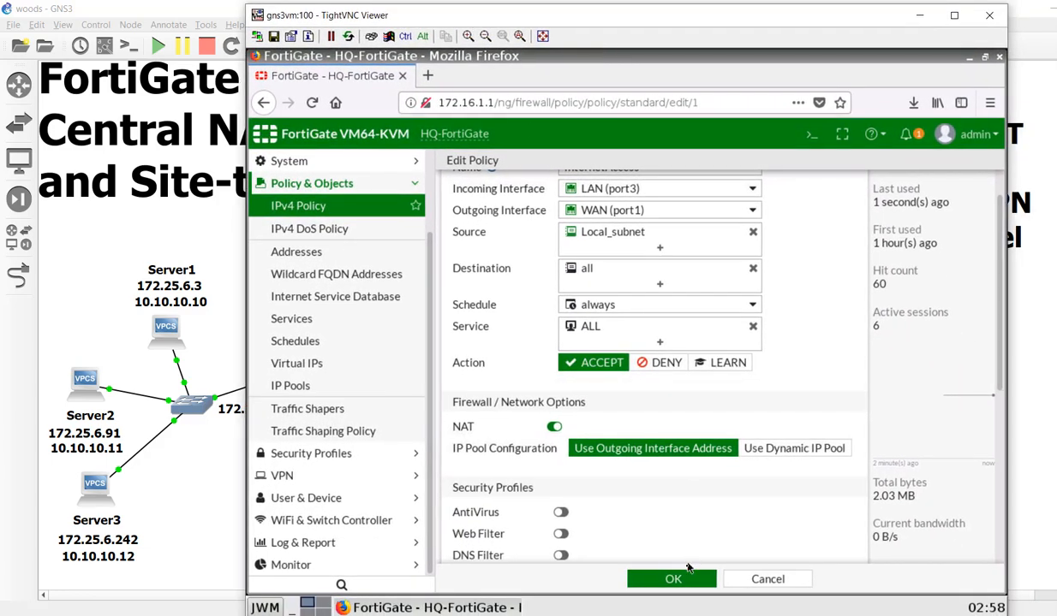
{"action": "left_click", "coordinate": [684, 580]}
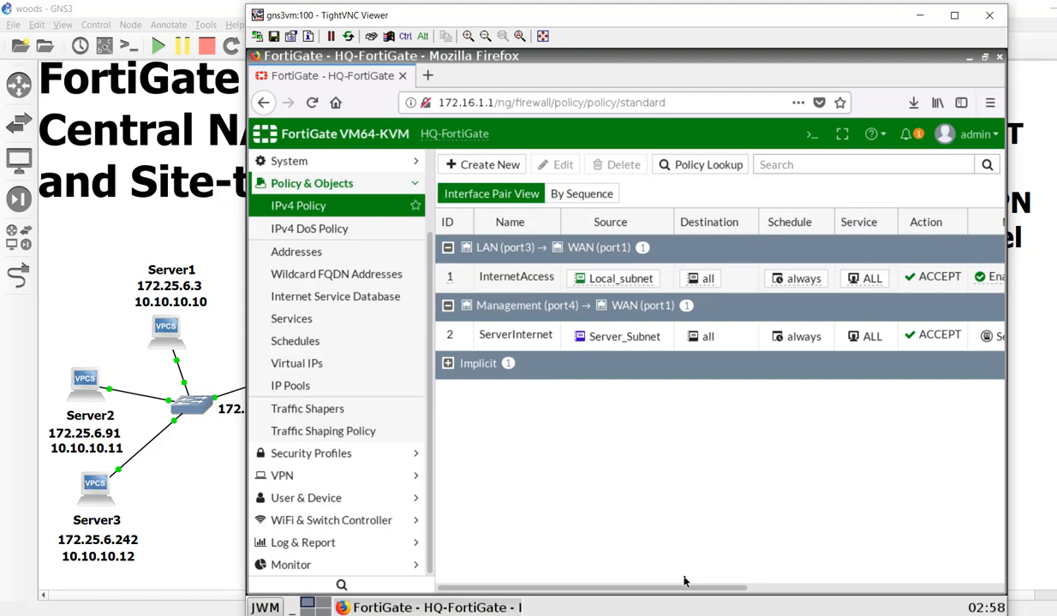
Review the ServerInternet policy's NAT settings and the address range of its ServerPublic IP pool
{"action": "left_click_drag", "start_coordinate": [540, 16], "coordinate": [675, 24]}
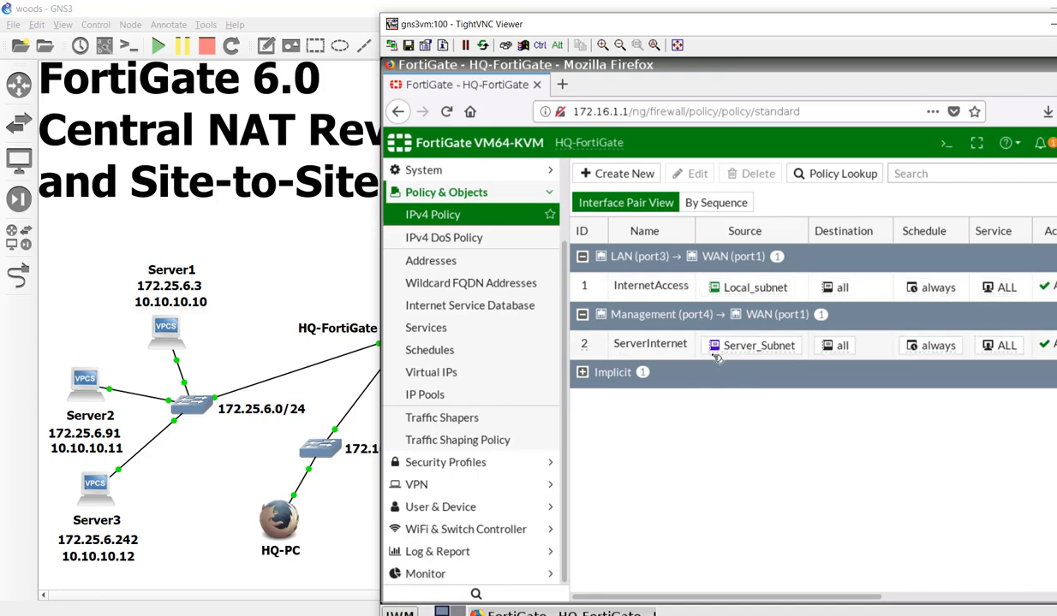
{"action": "left_click_drag", "start_coordinate": [714, 24], "coordinate": [518, 23]}
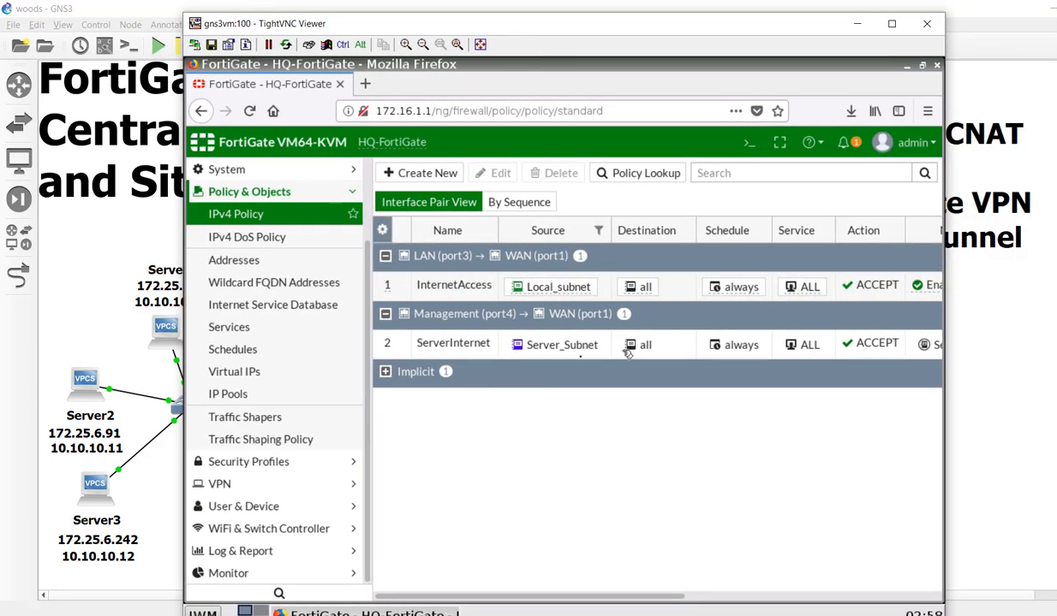
{"action": "double_click", "coordinate": [418, 352]}
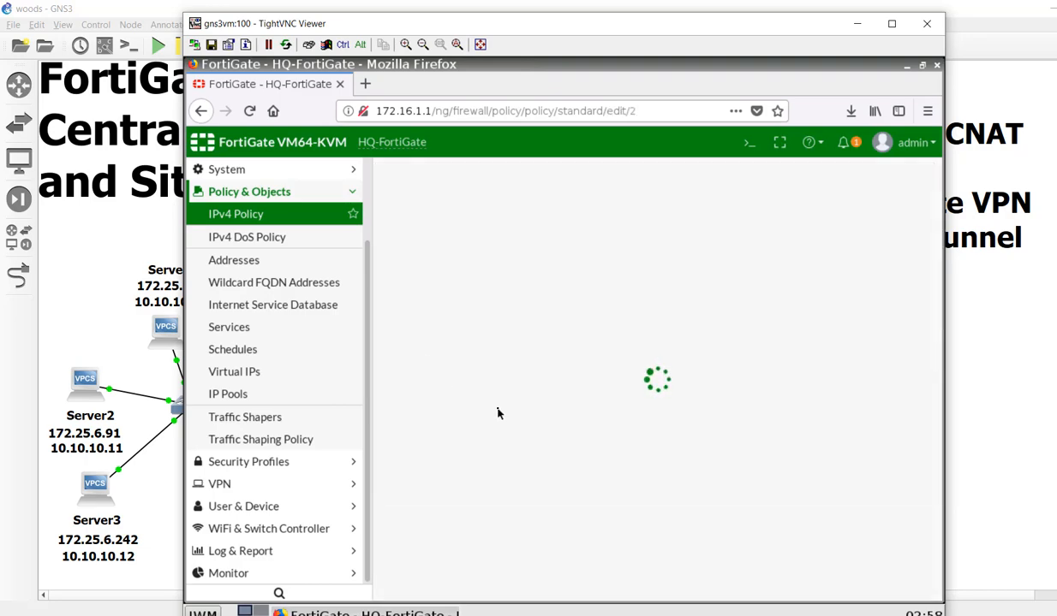
{"action": "scroll", "coordinate": [723, 496], "scroll_direction": "down", "scroll_amount": 1}
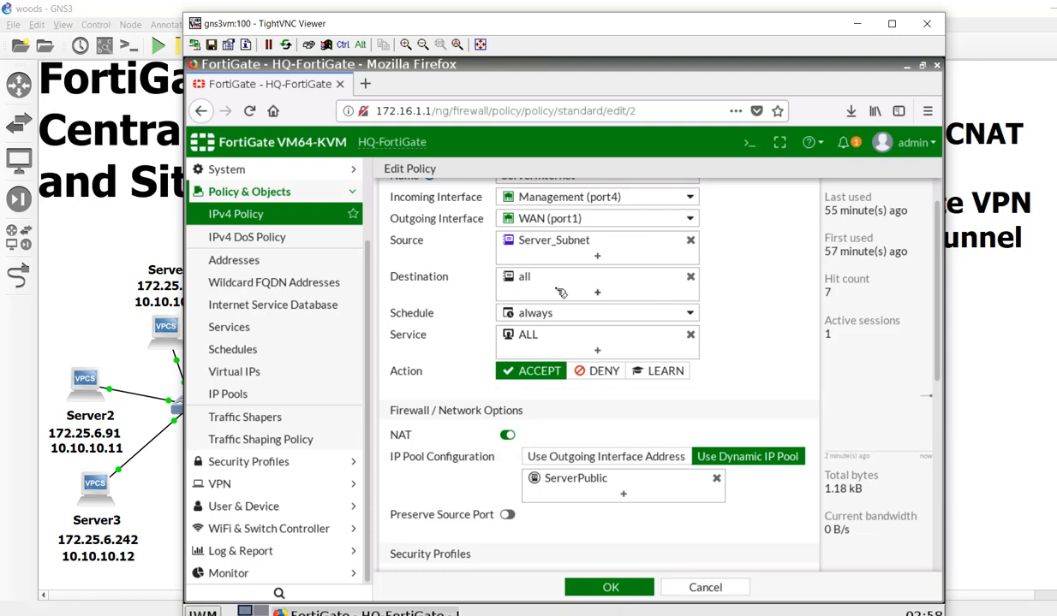
{"action": "scroll", "coordinate": [561, 293], "scroll_direction": "up", "scroll_amount": 1}
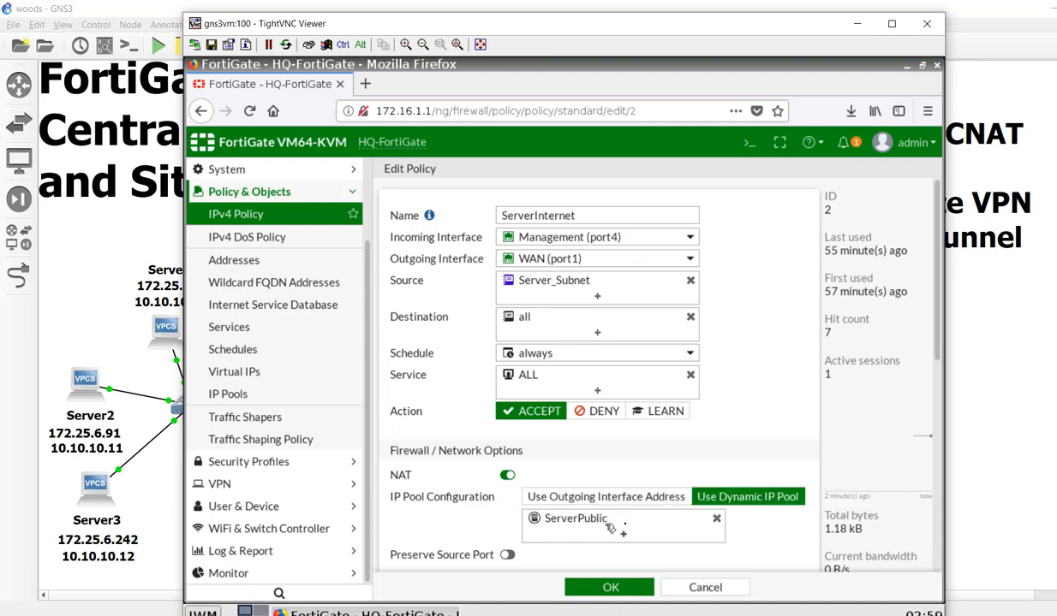
{"action": "mouse_move", "coordinate": [575, 528]}
{"action": "left_click", "coordinate": [587, 520]}
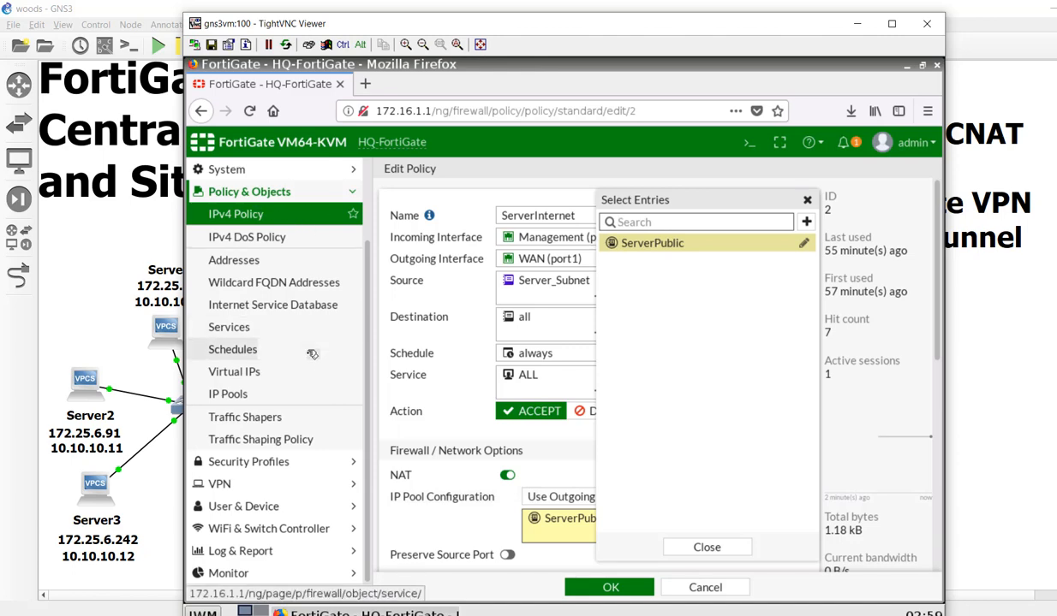
{"action": "left_click", "coordinate": [297, 393]}
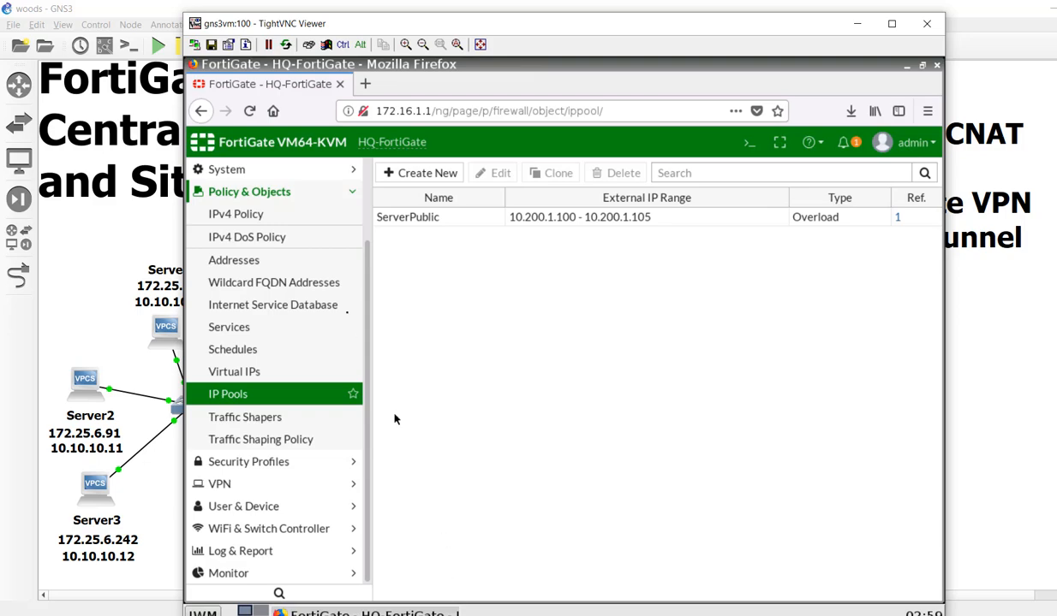
Open the Server2 console from the GNS3 topology and ping 8.8.8.8
{"action": "left_click", "coordinate": [78, 302]}
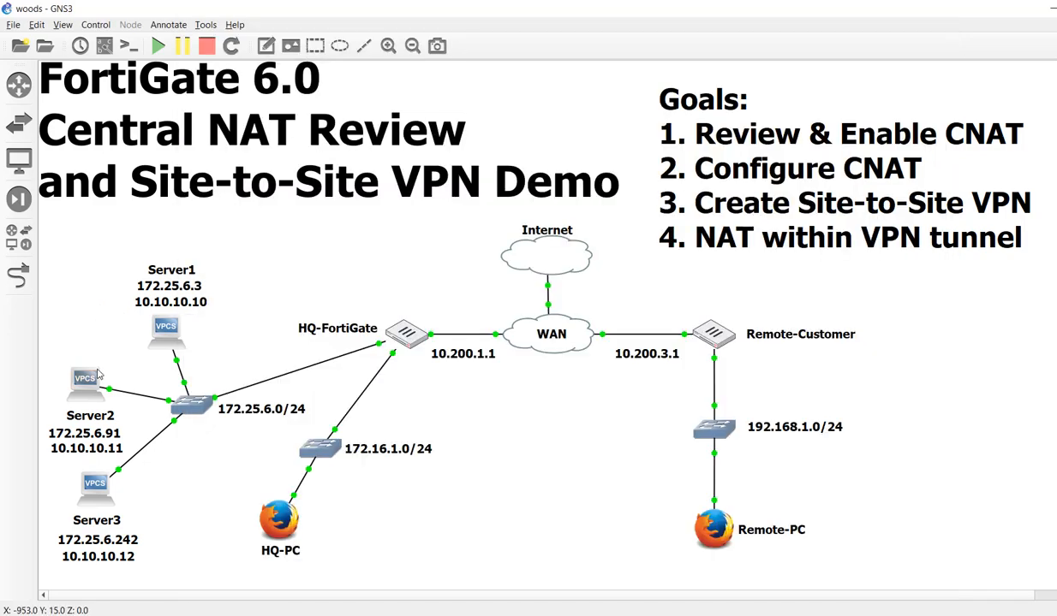
{"action": "double_click", "coordinate": [94, 378]}
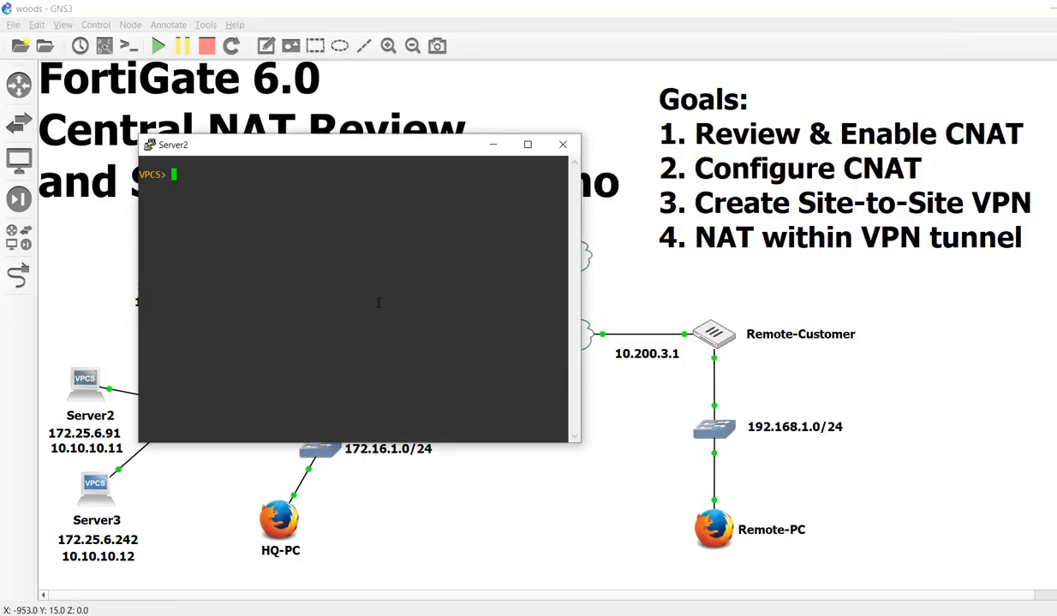
{"action": "type", "text": "ping "}
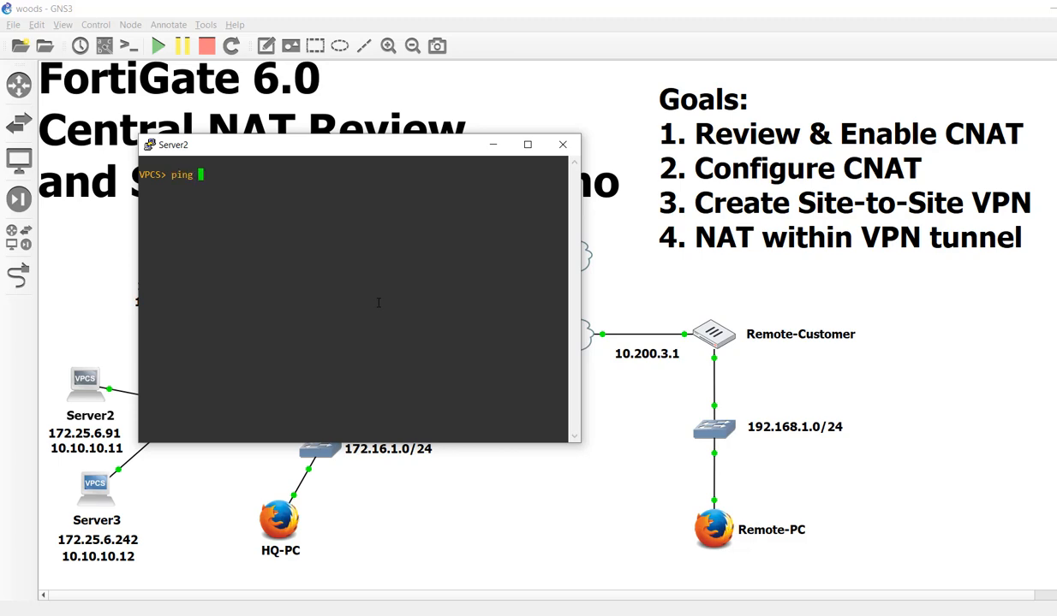
{"action": "type", "text": "8.8.8."}
{"action": "key", "text": "BackSpace"}
{"action": "key", "text": "Return"}
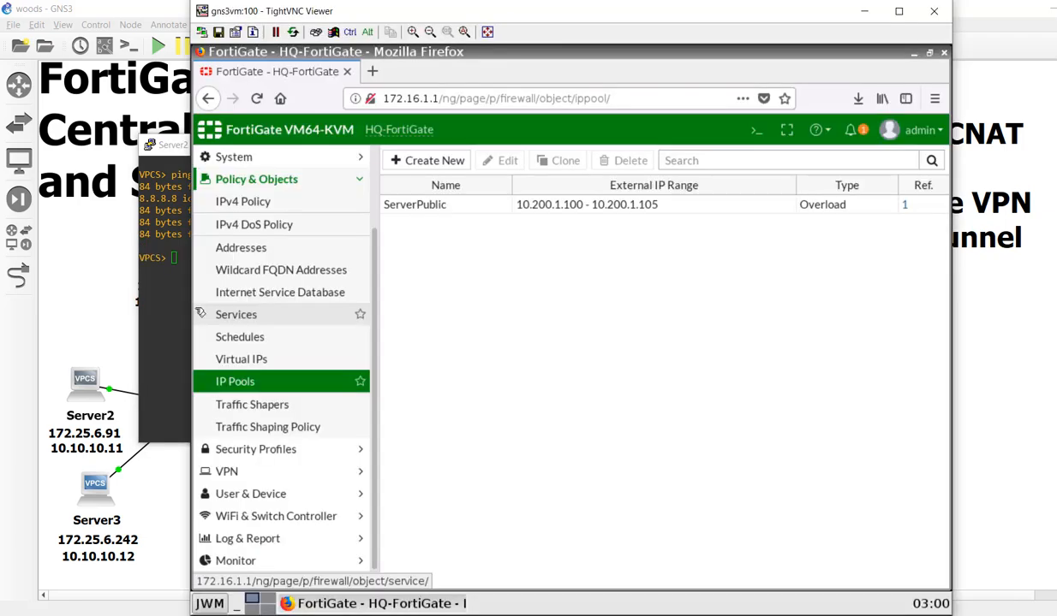
Examine the NAT source addresses of the LAN and Management traffic in FortiView's All Sessions, and dismiss the Server2 console
{"action": "scroll", "coordinate": [295, 184], "scroll_direction": "up", "scroll_amount": 2}
{"action": "left_click", "coordinate": [296, 201]}
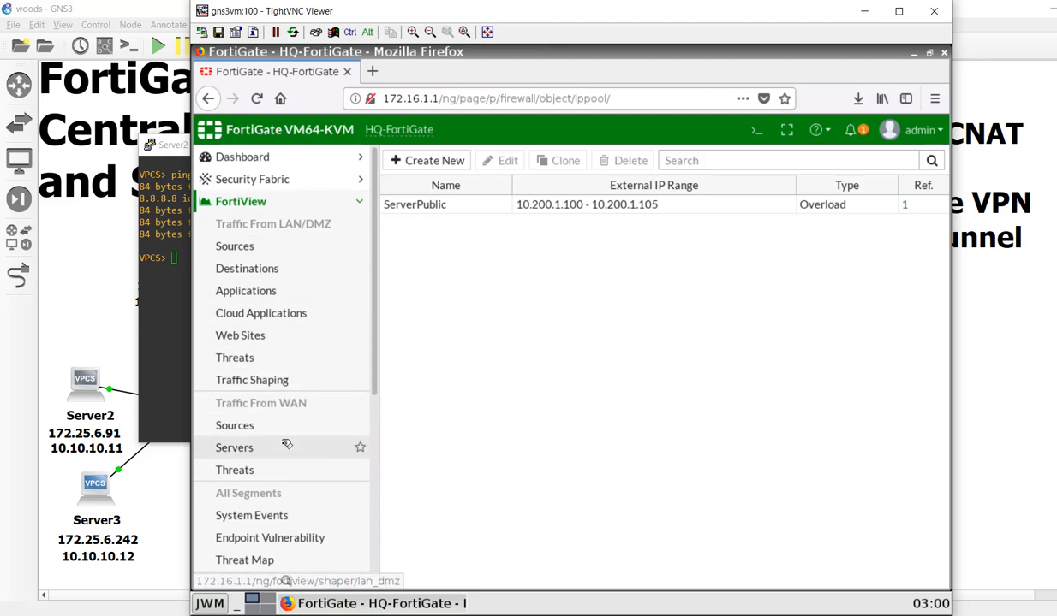
{"action": "scroll", "coordinate": [285, 516], "scroll_direction": "down", "scroll_amount": 3}
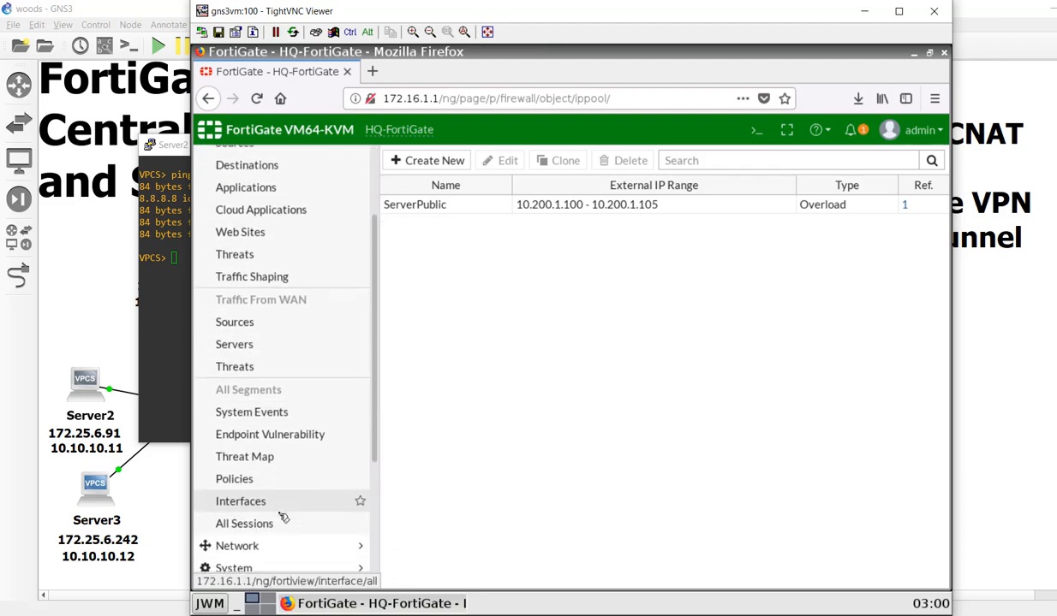
{"action": "left_click", "coordinate": [283, 508]}
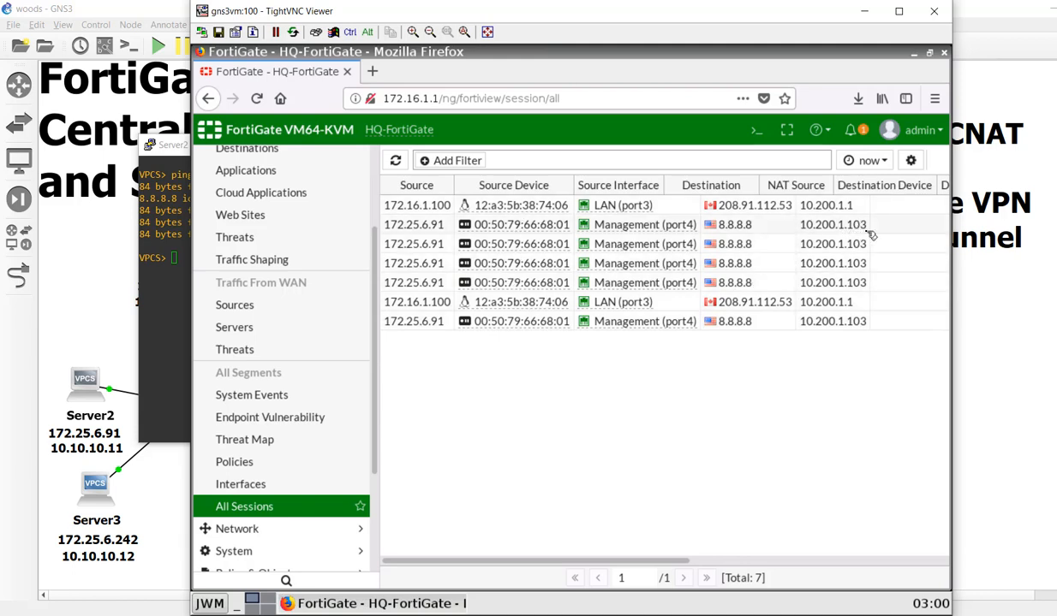
{"action": "left_click", "coordinate": [603, 214]}
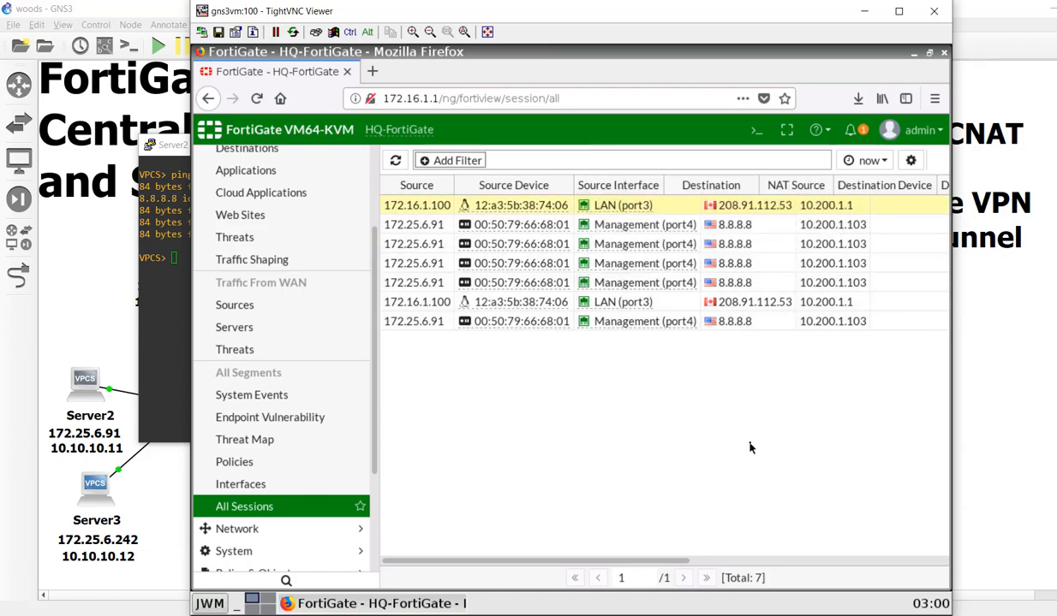
{"action": "left_click", "coordinate": [765, 304]}
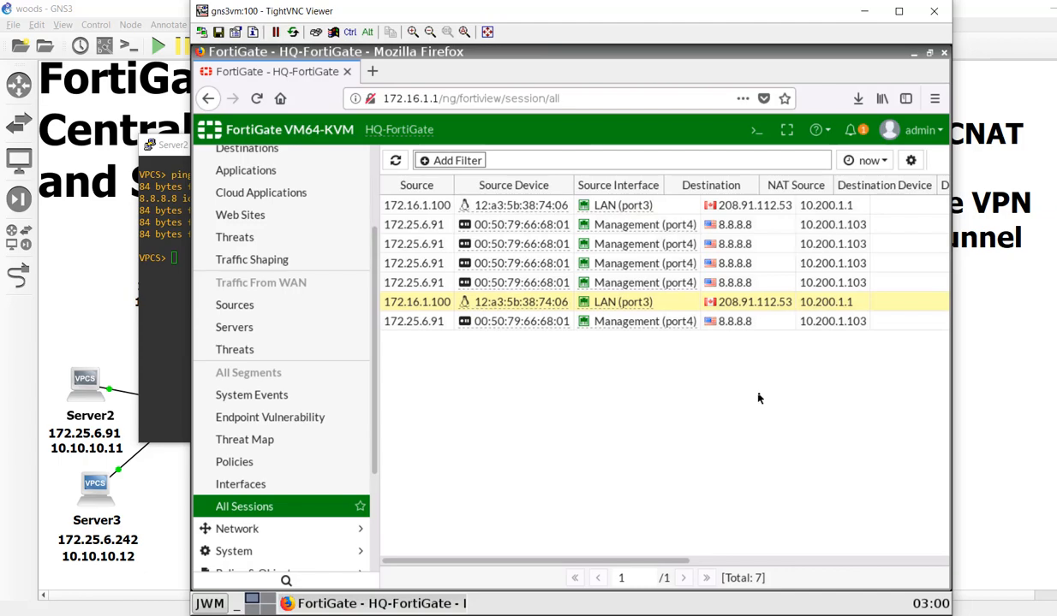
{"action": "left_click", "coordinate": [749, 209]}
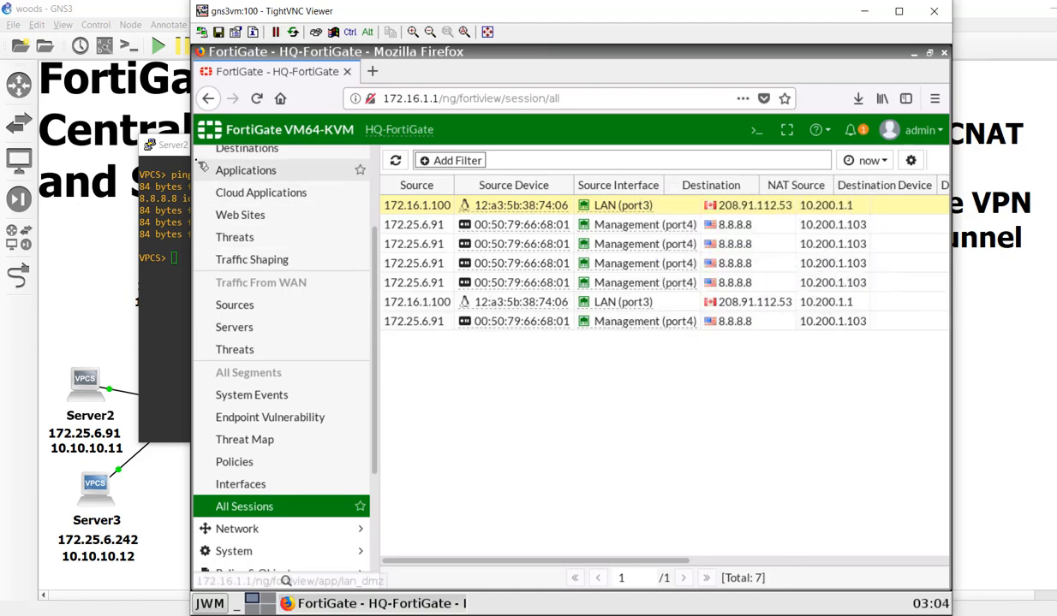
{"action": "left_click", "coordinate": [149, 146]}
{"action": "left_click", "coordinate": [179, 207]}
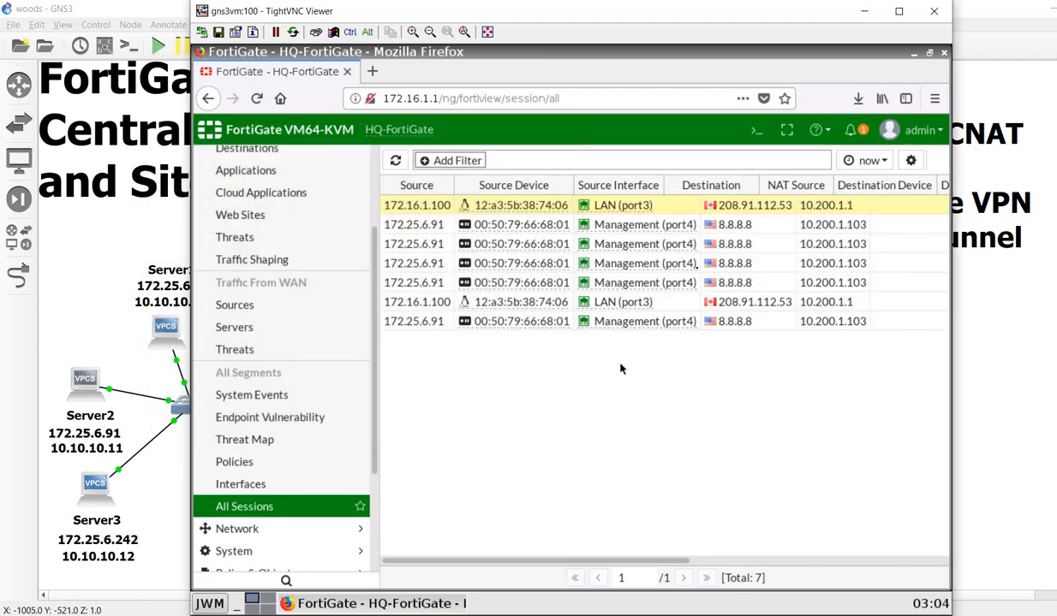
Try to enable central NAT from the FortiGate CLI console with config system settings and set central-nat enable, then close the console
{"action": "left_click", "coordinate": [756, 132]}
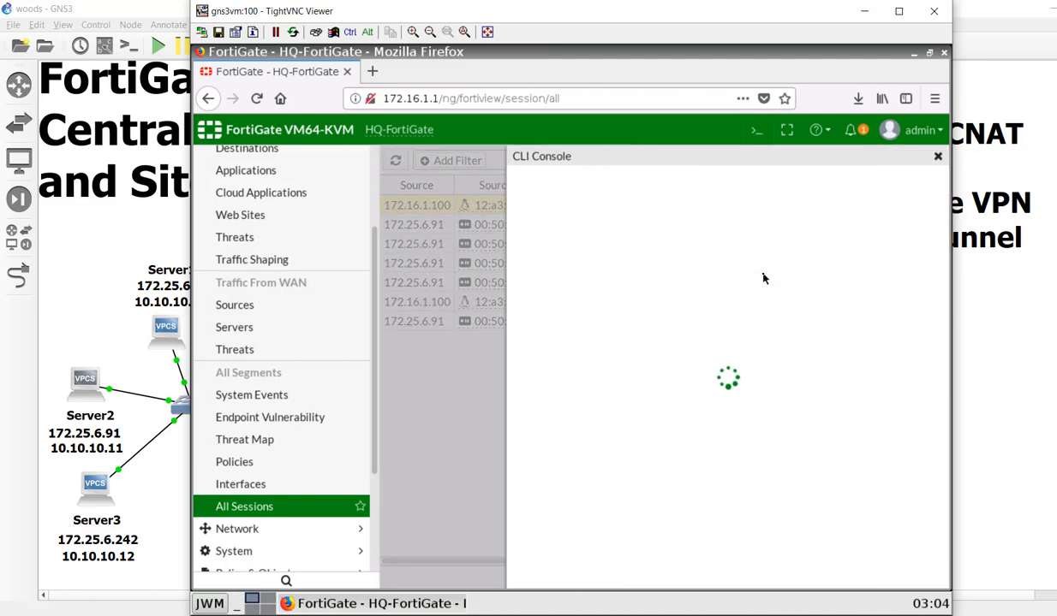
{"action": "left_click", "coordinate": [727, 441]}
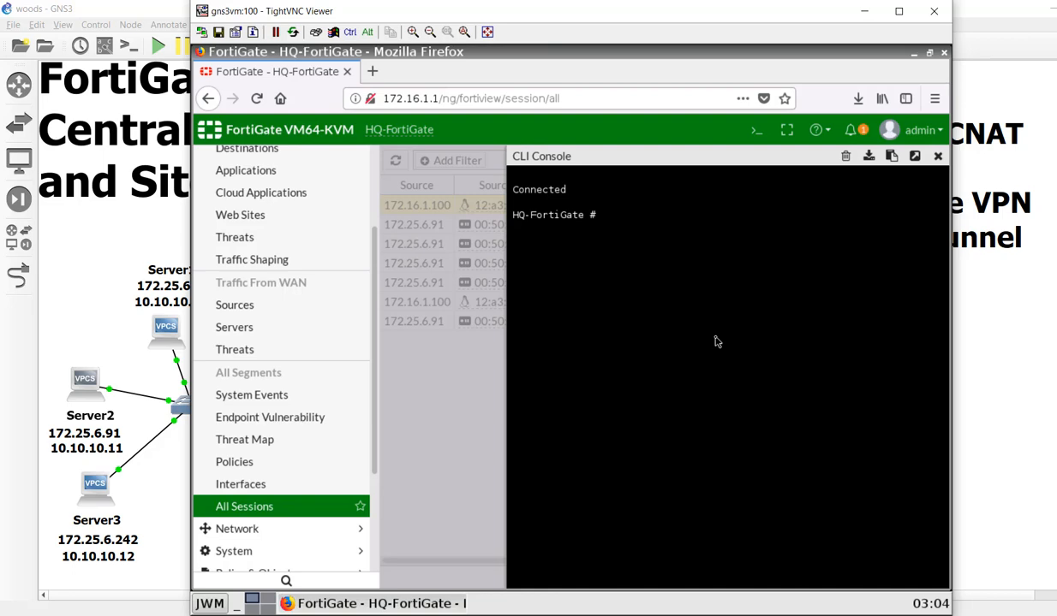
{"action": "type", "text": "config system  settings"}
{"action": "key", "text": "Return"}
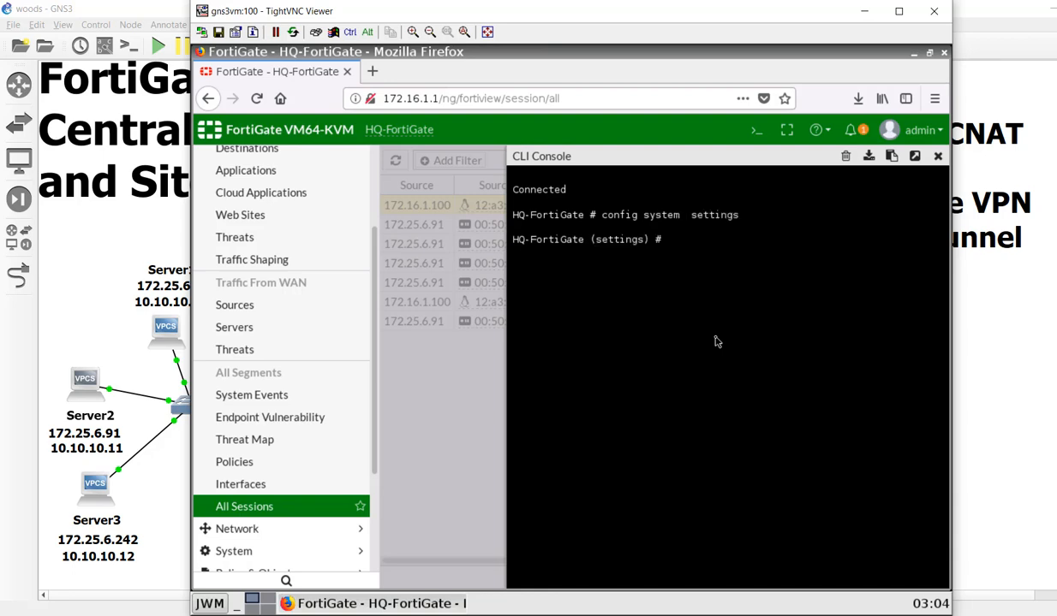
{"action": "type", "text": "set central-nat"}
{"action": "key", "text": "question"}
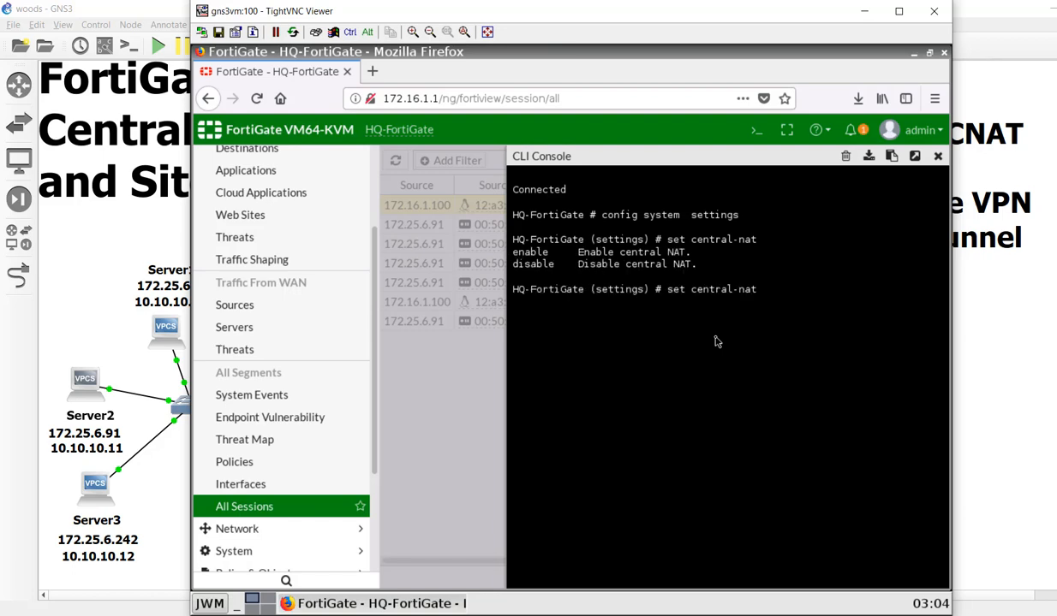
{"action": "type", "text": "enable"}
{"action": "key", "text": "Return"}
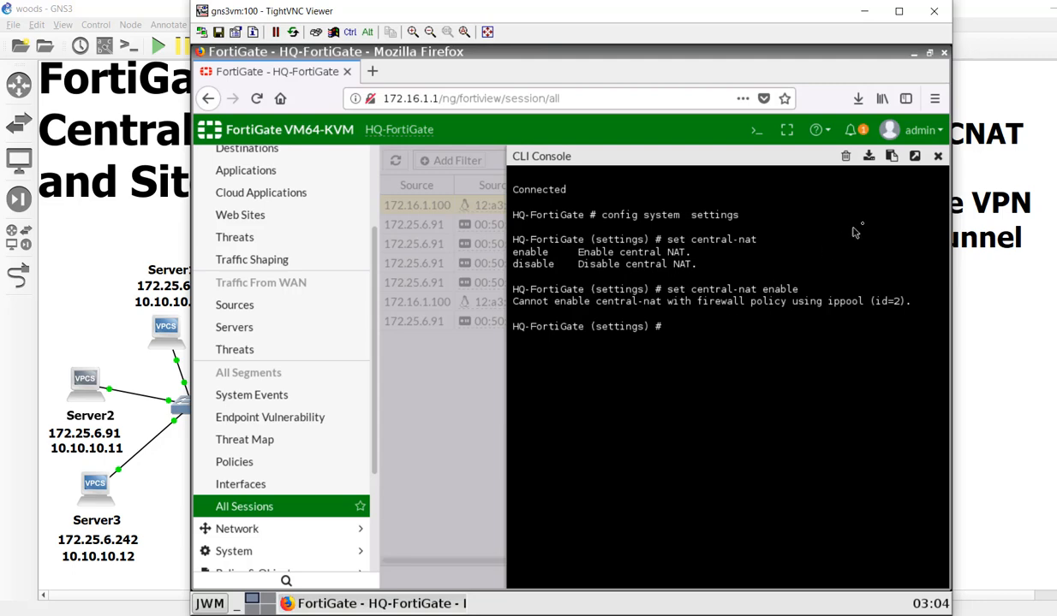
{"action": "left_click", "coordinate": [756, 130]}
{"action": "left_click", "coordinate": [937, 157]}
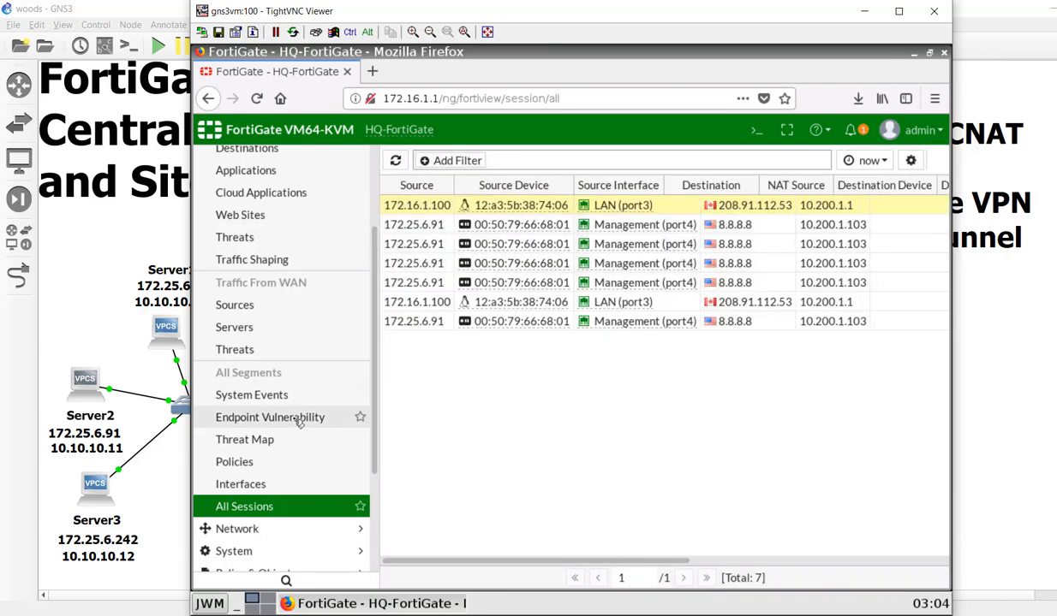
Set the ServerInternet IPv4 policy's IP pool configuration to Use Outgoing Interface Address and save the policy
{"action": "scroll", "coordinate": [292, 393], "scroll_direction": "down", "scroll_amount": 3}
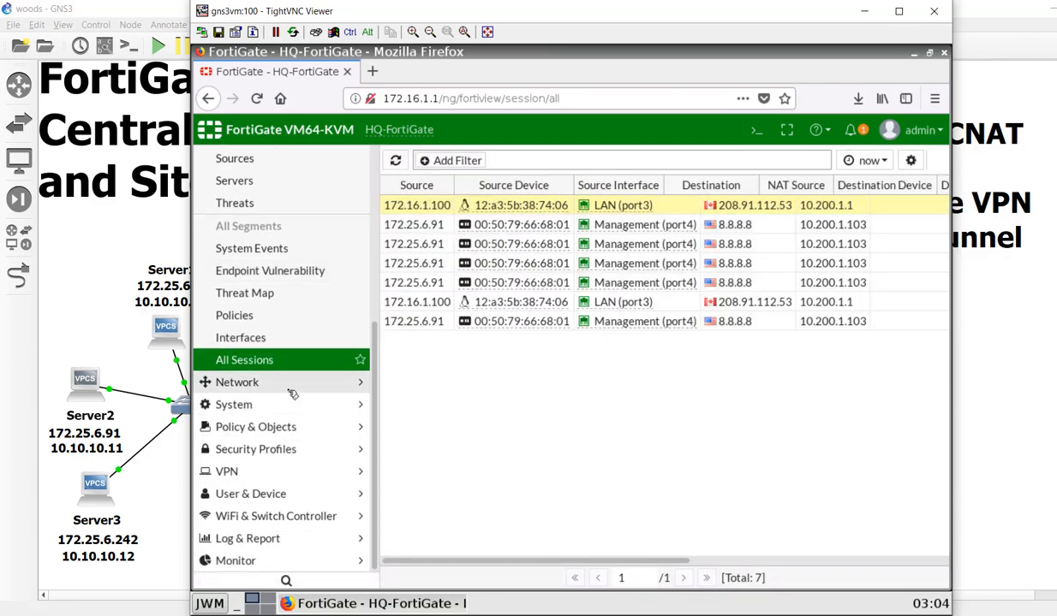
{"action": "left_click", "coordinate": [290, 385]}
{"action": "scroll", "coordinate": [289, 287], "scroll_direction": "up", "scroll_amount": 3}
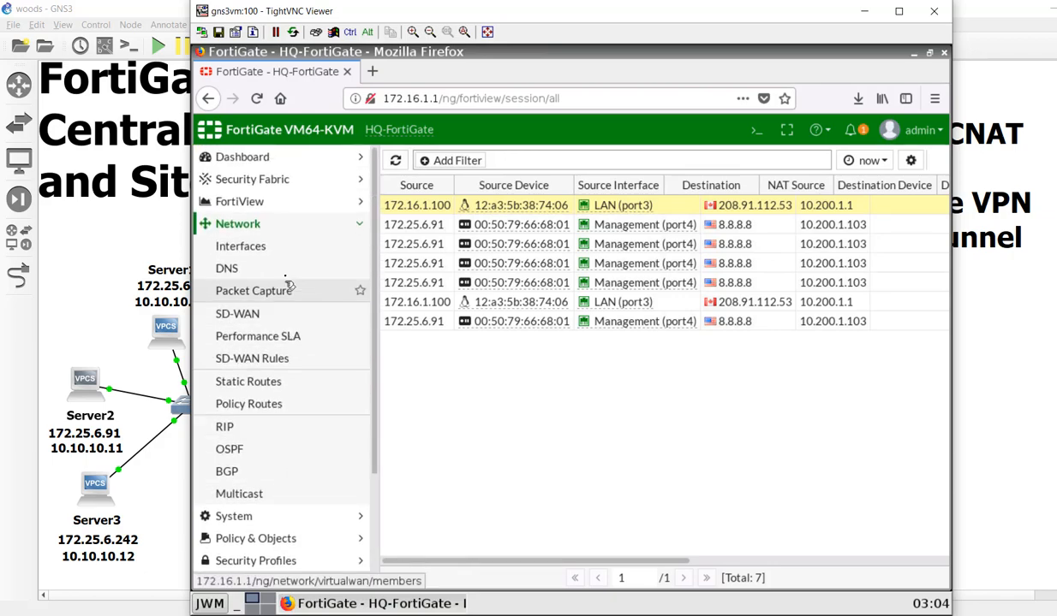
{"action": "scroll", "coordinate": [301, 501], "scroll_direction": "down", "scroll_amount": 1}
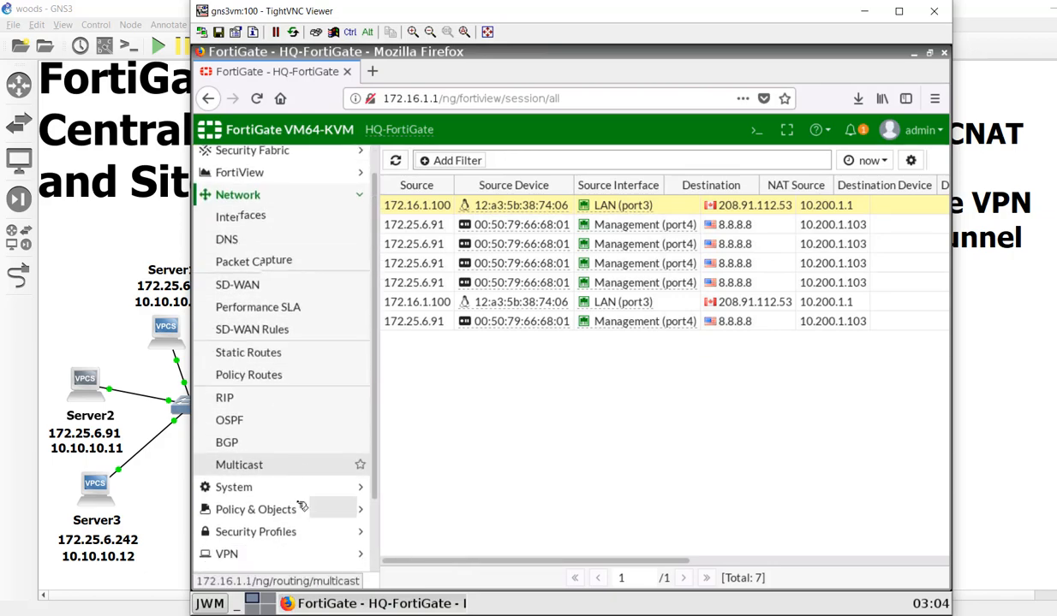
{"action": "left_click", "coordinate": [300, 500]}
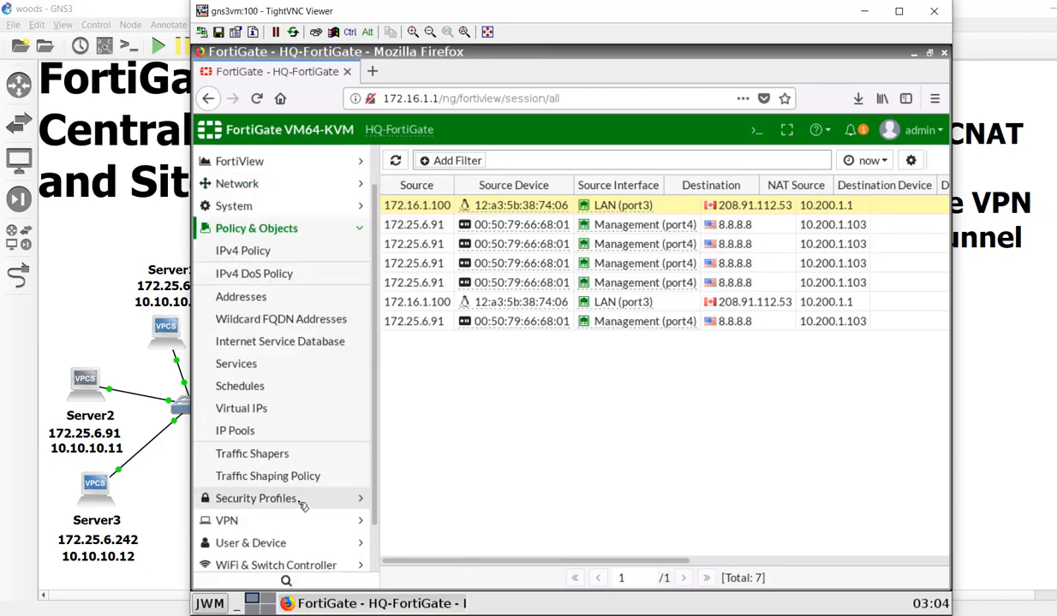
{"action": "left_click", "coordinate": [328, 252]}
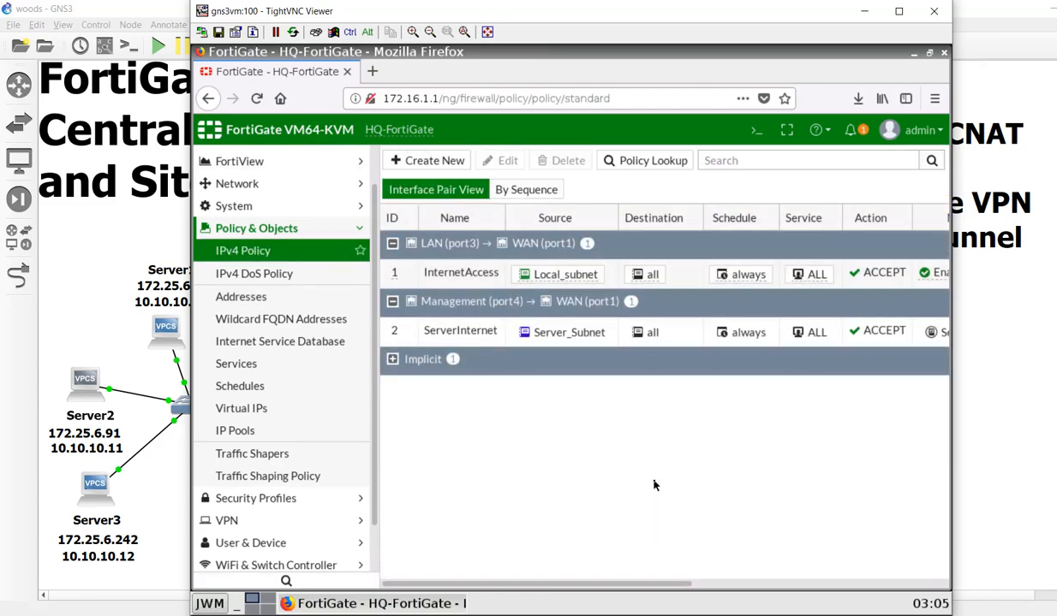
{"action": "double_click", "coordinate": [482, 342]}
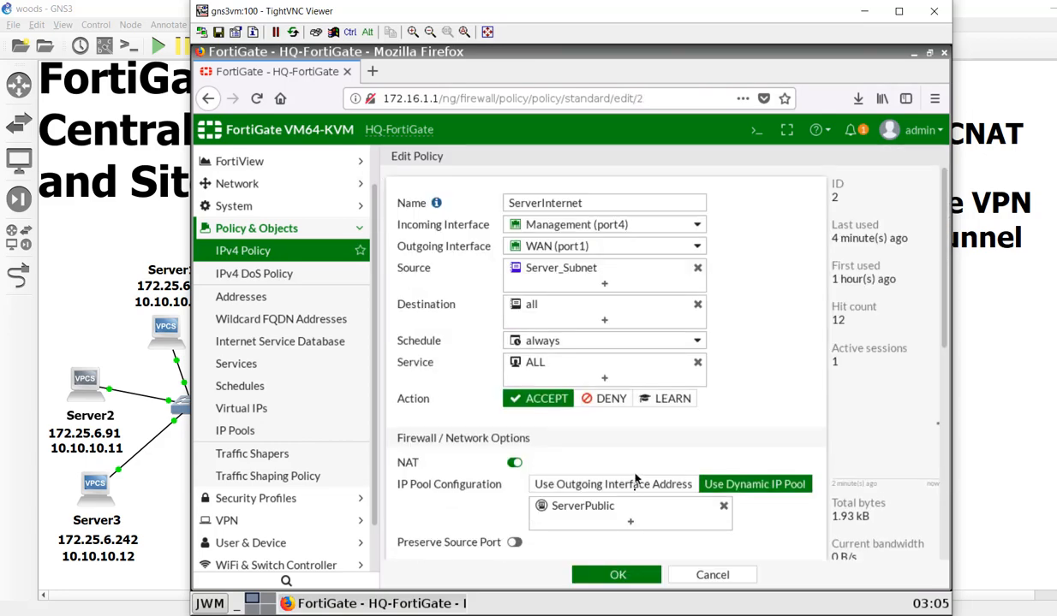
{"action": "left_click", "coordinate": [623, 485]}
{"action": "left_click", "coordinate": [622, 575]}
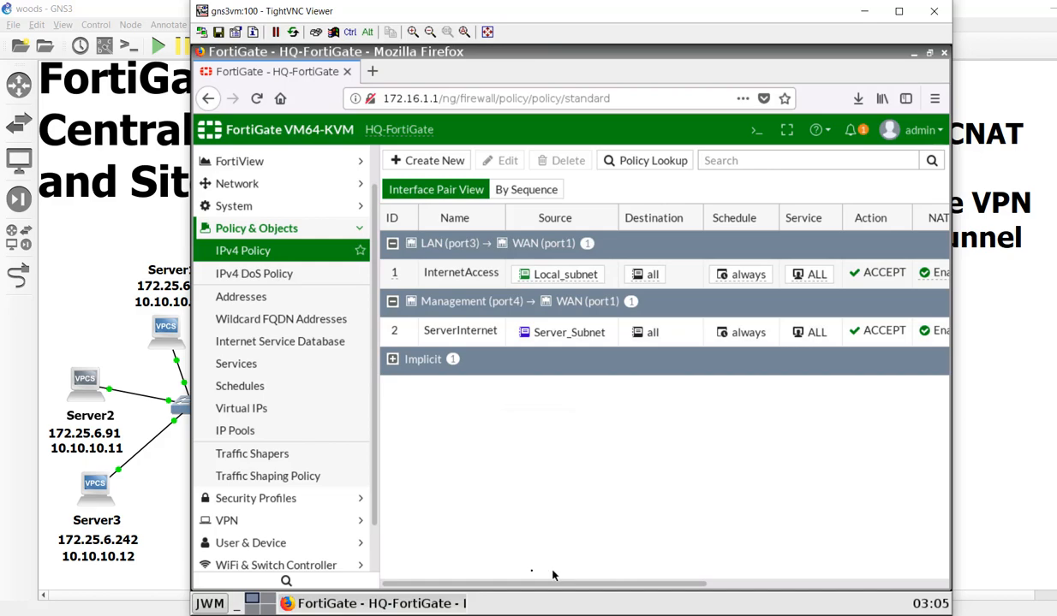
Enable central NAT in the CLI console with set central-nat enable and end, close the console, and refresh the policy page
{"action": "left_click", "coordinate": [756, 129]}
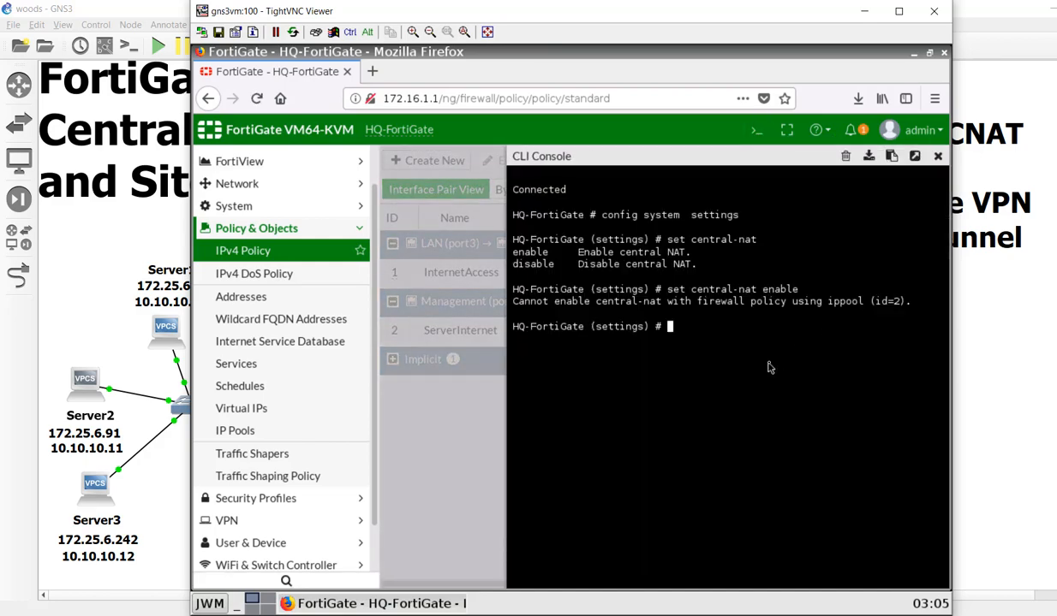
{"action": "key", "text": "Up"}
{"action": "key", "text": "Return"}
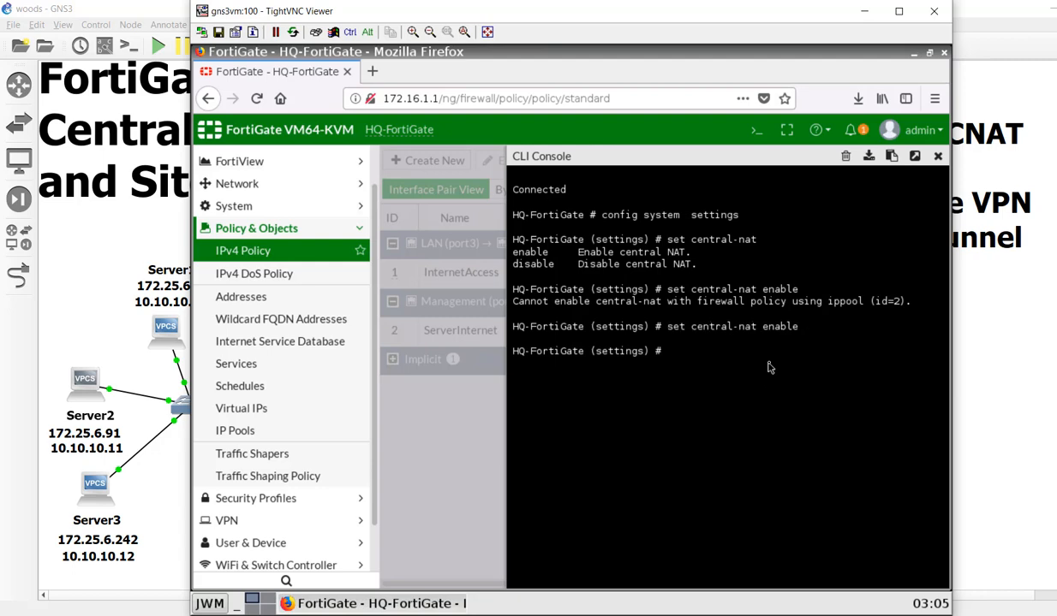
{"action": "type", "text": "end"}
{"action": "key", "text": "Return"}
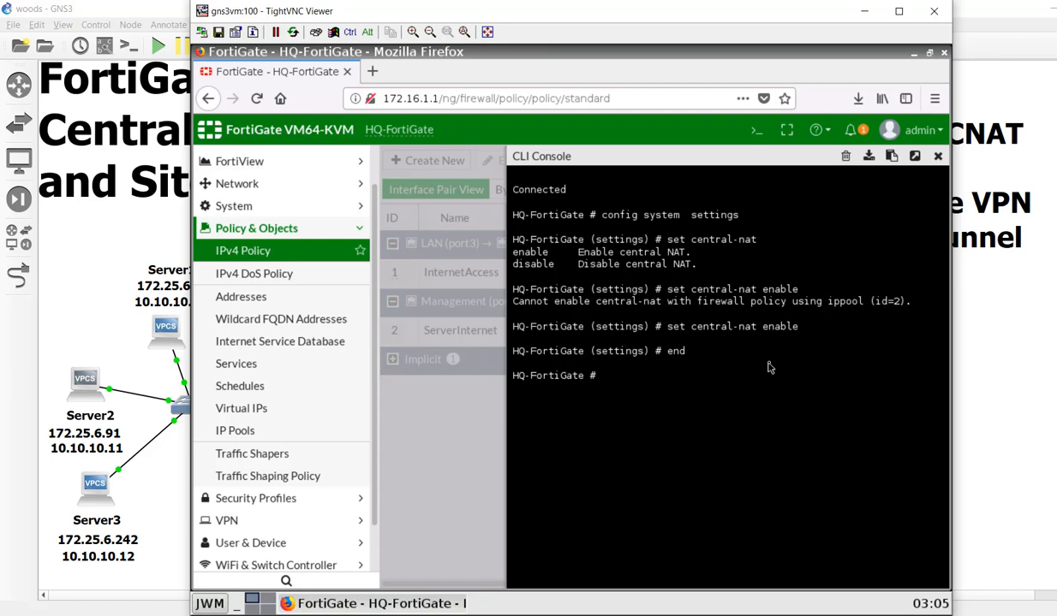
{"action": "left_click", "coordinate": [937, 156]}
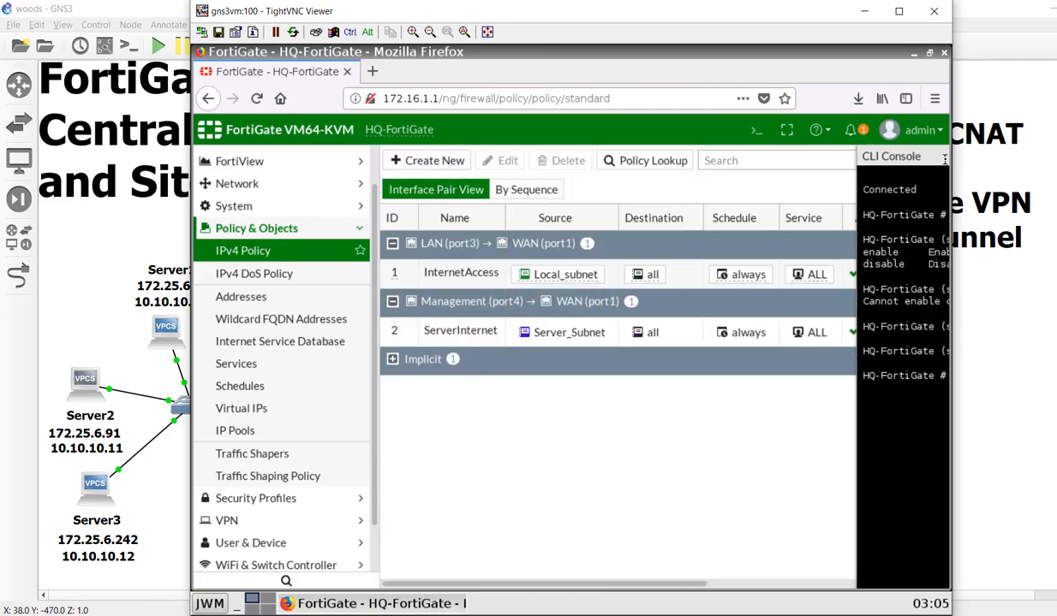
{"action": "key", "text": "F5"}
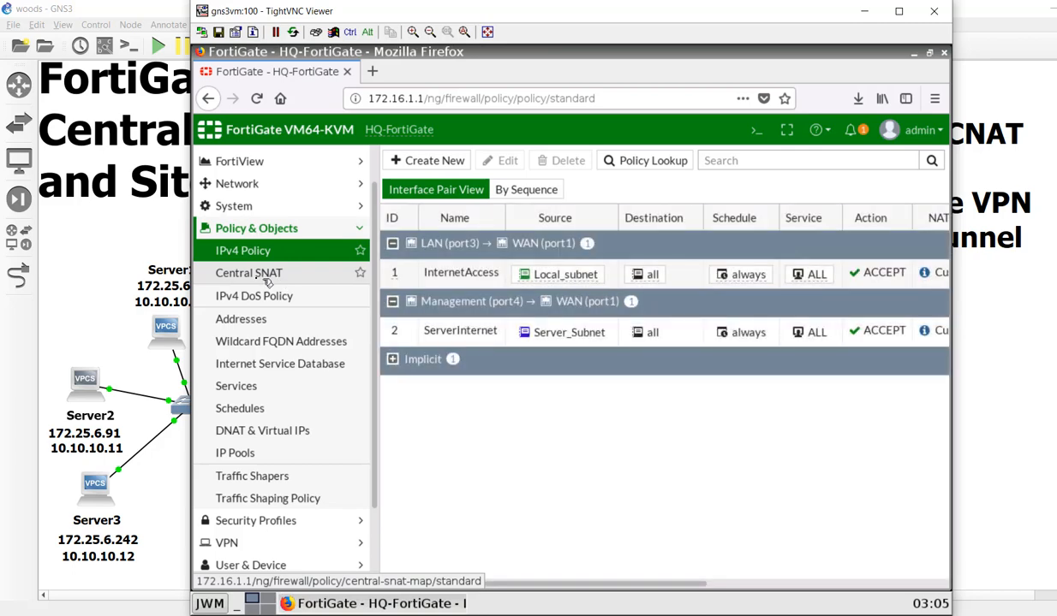
Check the policies' NAT column and the ServerInternet policy's firewall and network options, and view the Central SNAT policy list
{"action": "left_click", "coordinate": [729, 585]}
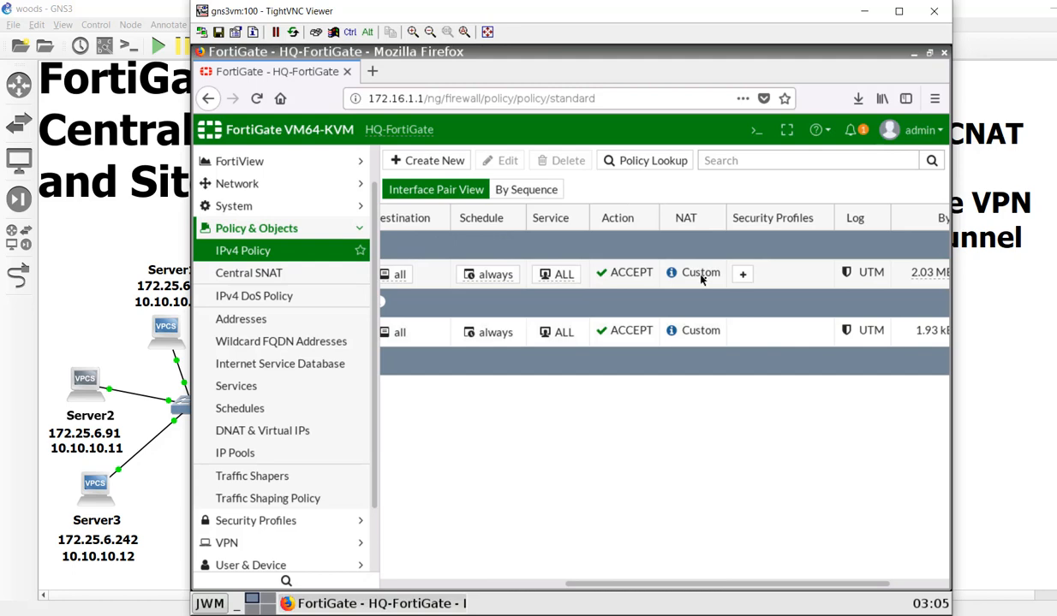
{"action": "double_click", "coordinate": [702, 337]}
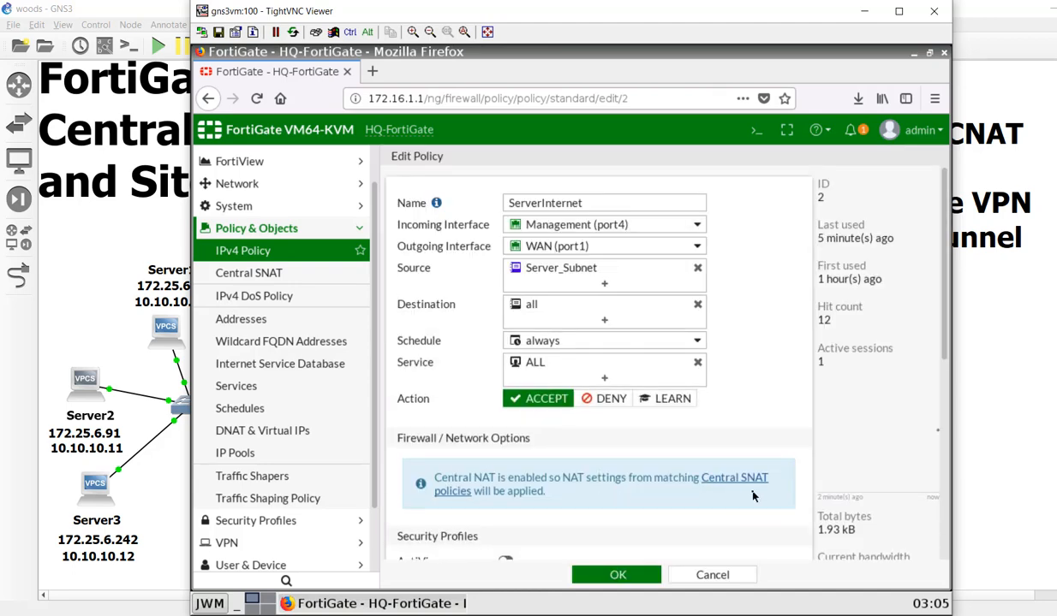
{"action": "scroll", "coordinate": [734, 505], "scroll_direction": "down", "scroll_amount": 1}
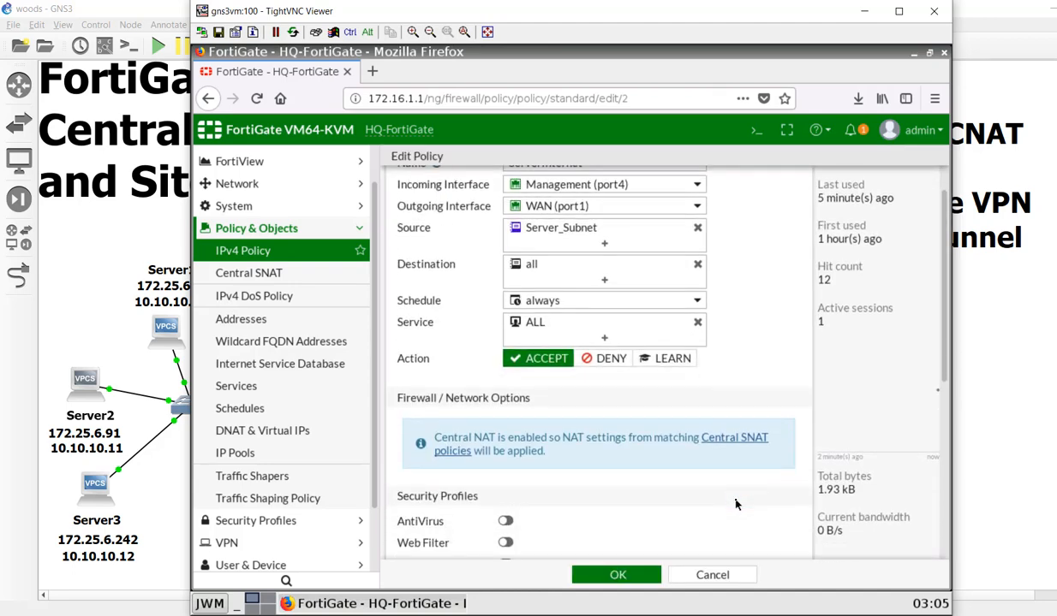
{"action": "scroll", "coordinate": [735, 505], "scroll_direction": "down", "scroll_amount": 1}
{"action": "scroll", "coordinate": [612, 297], "scroll_direction": "up", "scroll_amount": 2}
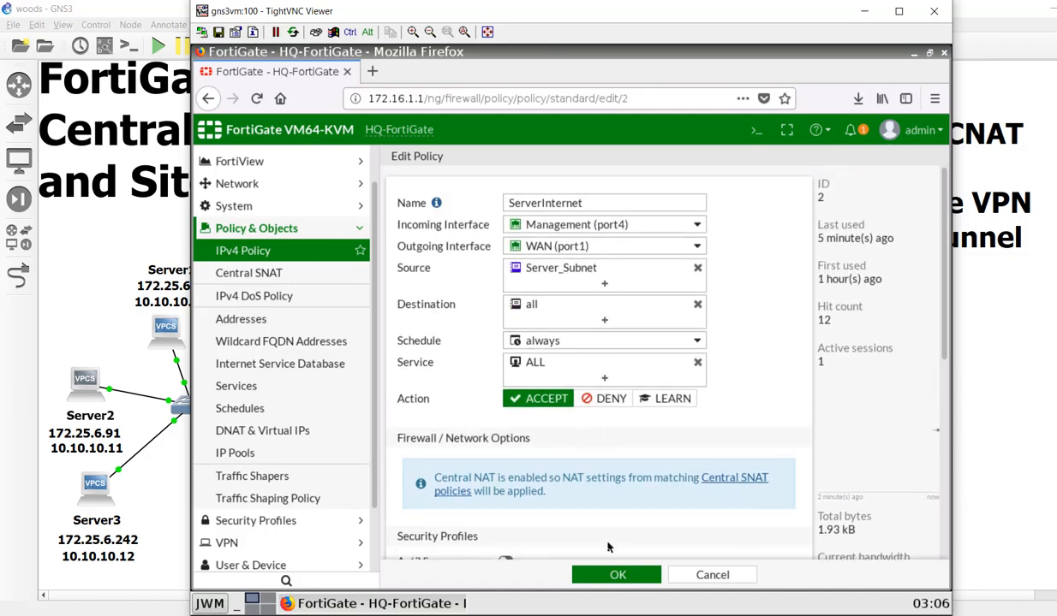
{"action": "left_click", "coordinate": [616, 574]}
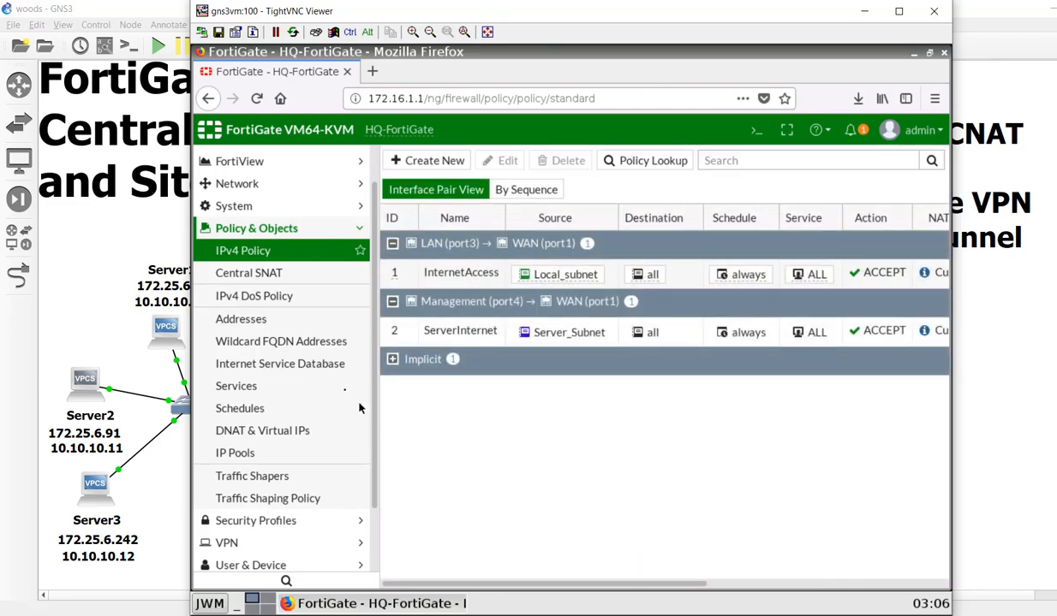
{"action": "left_click", "coordinate": [244, 273]}
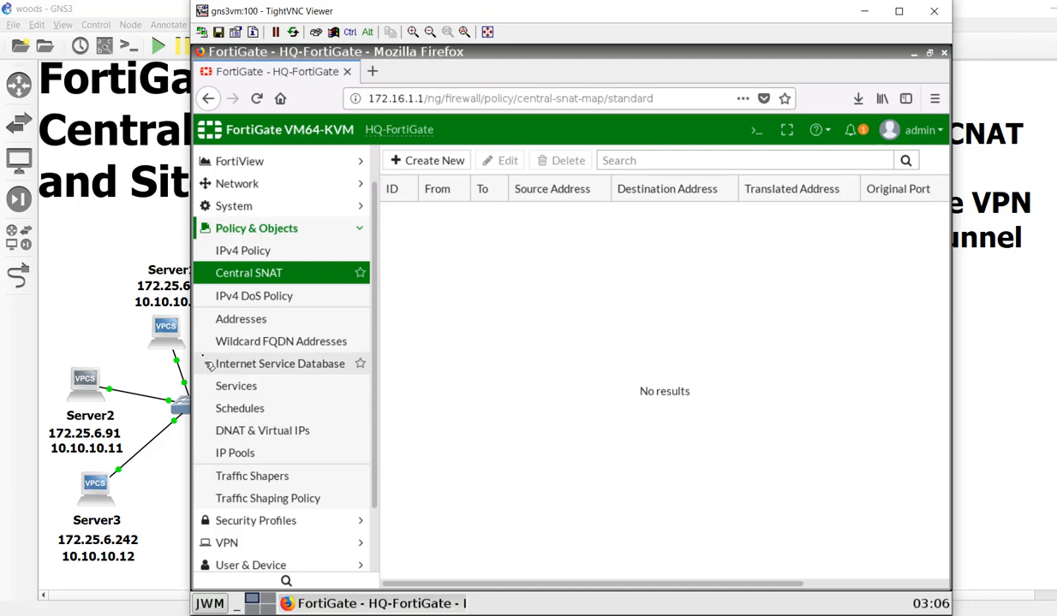
Open the Server1 console from the GNS3 topology and start entering a ping command to an address beginning with 8
{"action": "left_click", "coordinate": [171, 339]}
{"action": "double_click", "coordinate": [171, 338]}
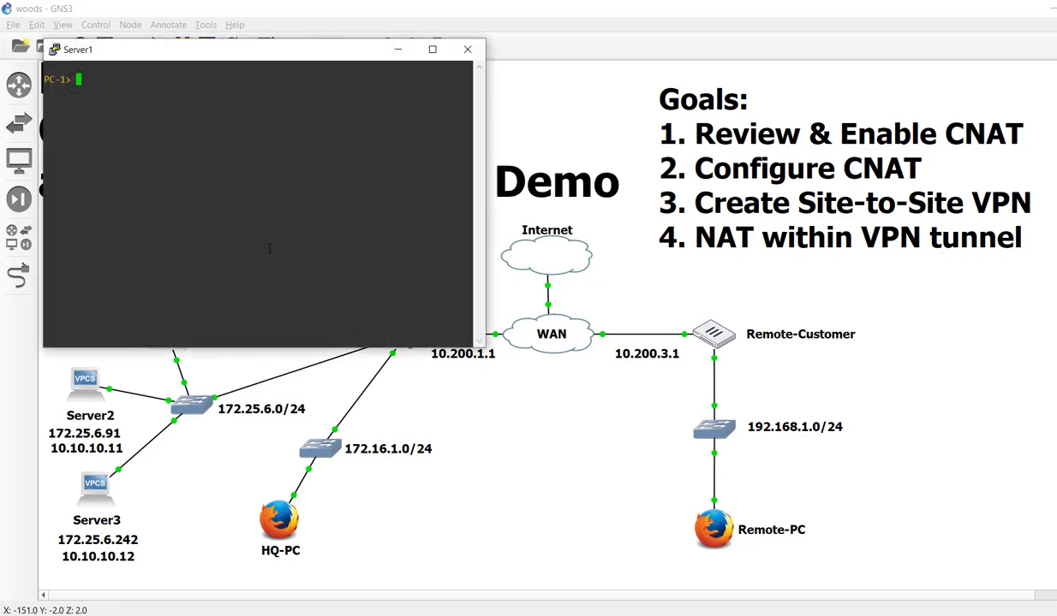
{"action": "type", "text": "ping ."}
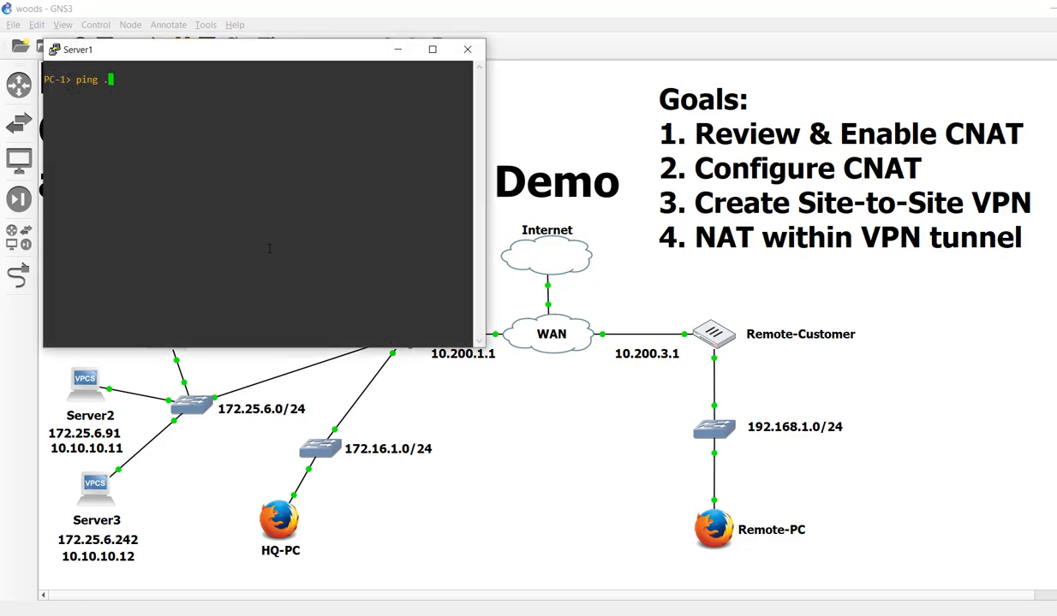
{"action": "key", "text": "BackSpace"}
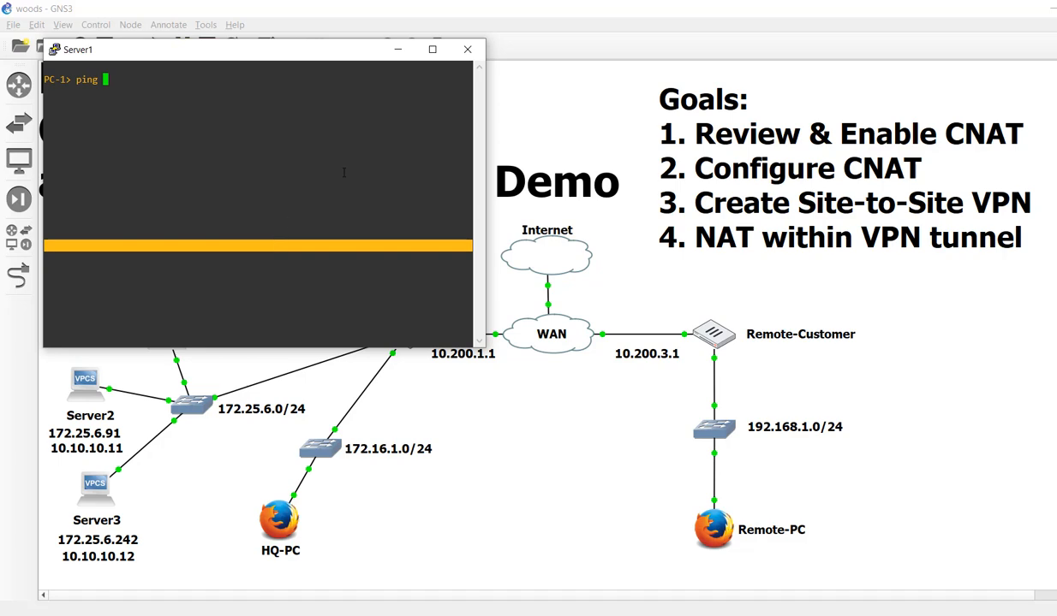
{"action": "type", "text": "88.8."}
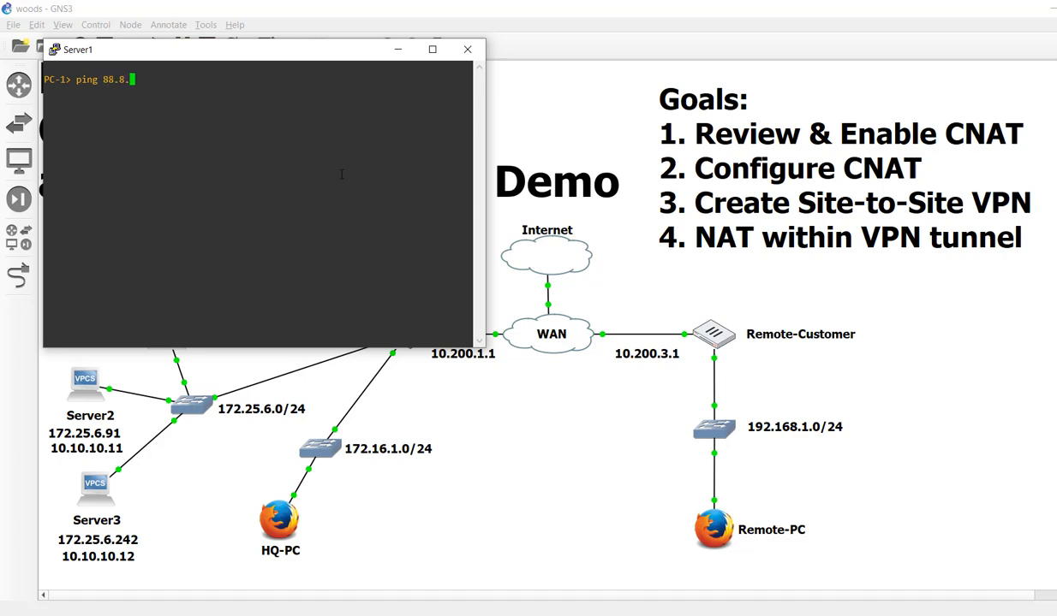
{"action": "key", "text": "BackSpace"}
{"action": "key", "text": "BackSpace"}
{"action": "key", "text": "BackSpace"}
{"action": "key", "text": "BackSpace"}
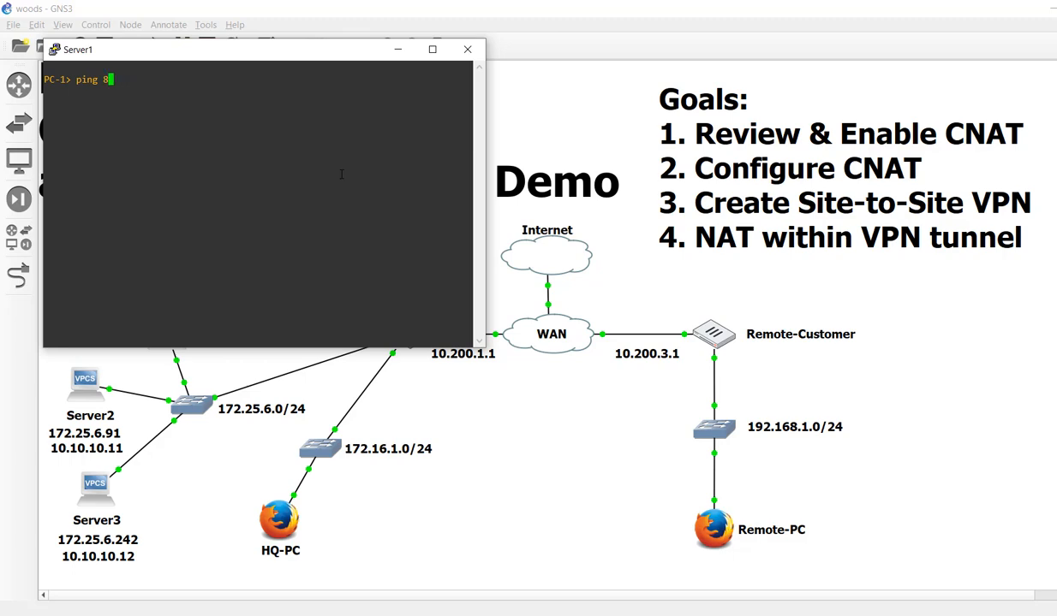